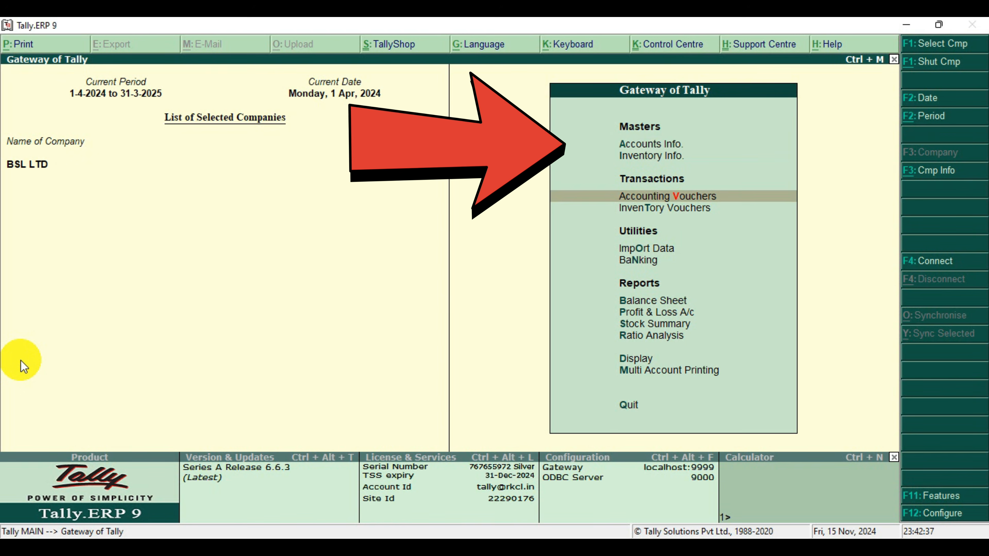
- Open the single ledger creation form from the accounts masters
{"action": "key", "text": "Up"}
{"action": "key", "text": "Up"}
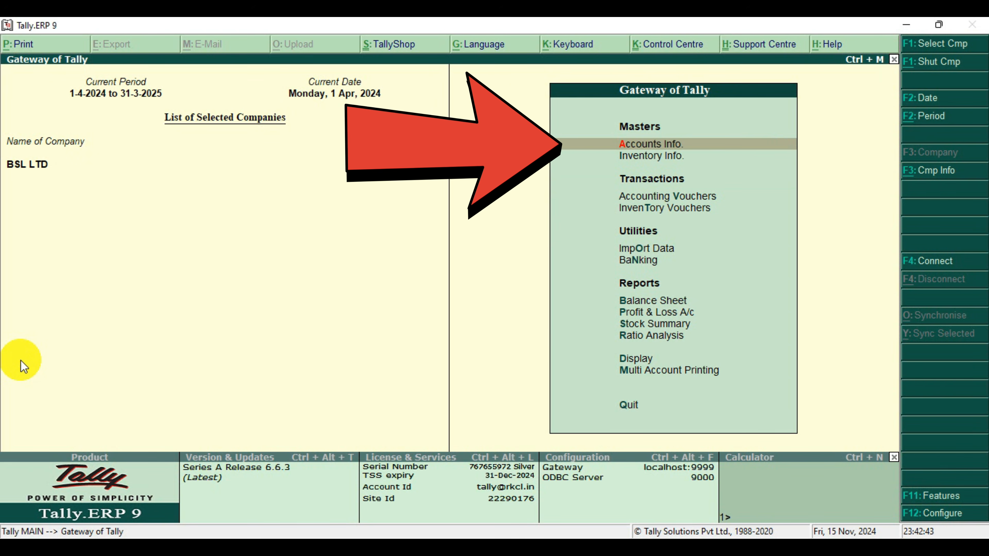
{"action": "key", "text": "Return"}
{"action": "key", "text": "Down"}
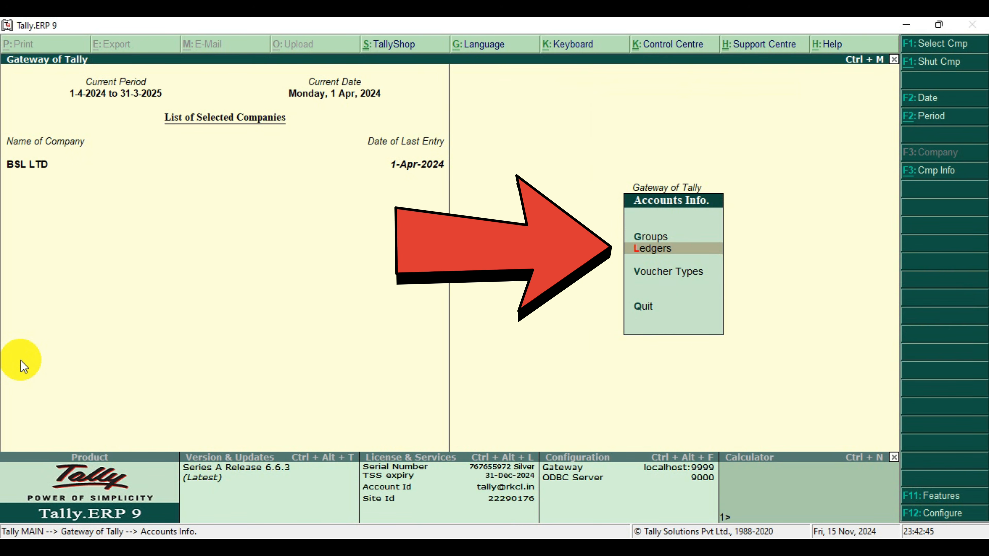
{"action": "key", "text": "Return"}
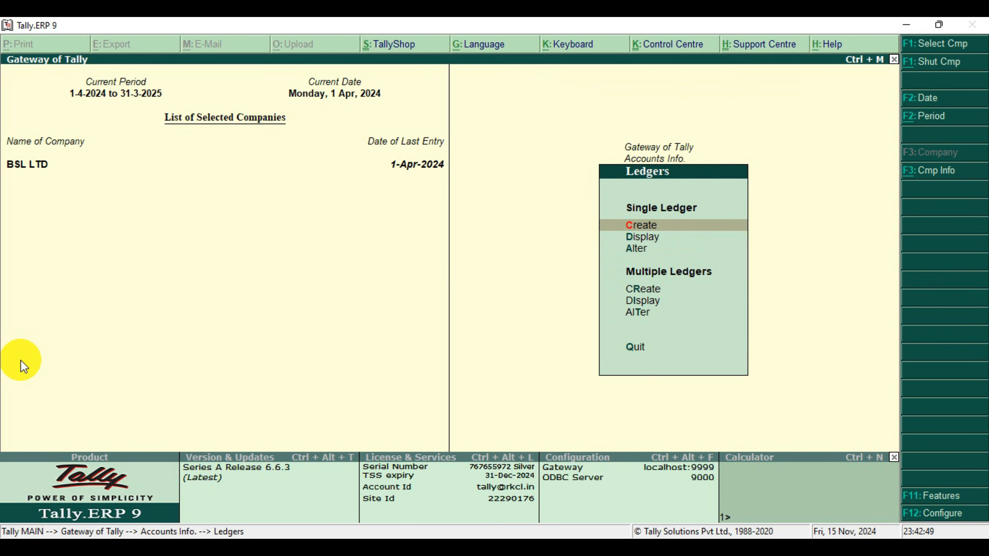
{"action": "key", "text": "Return"}
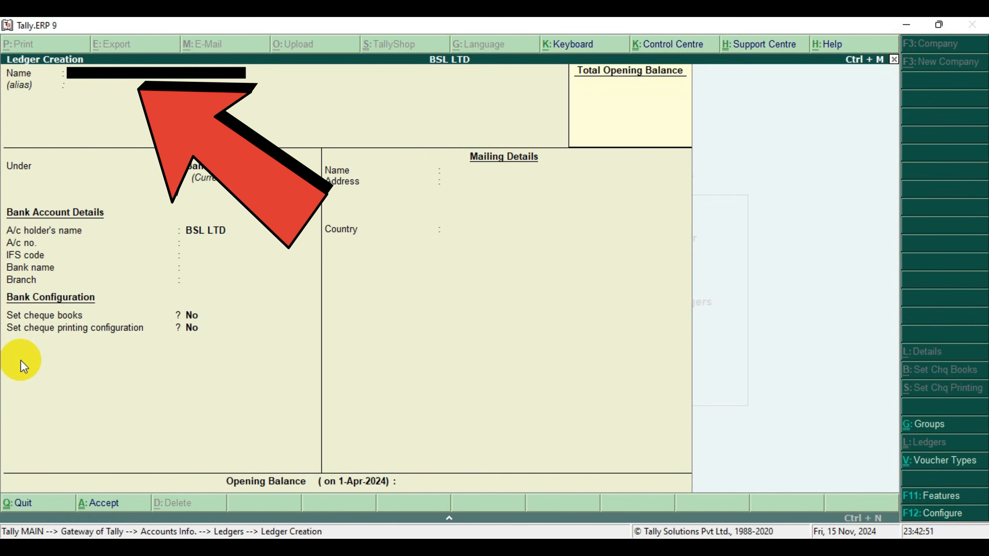
- Name the new ledger SALARY and place it under the Indirect Expenses group
{"action": "type", "text": "SALARY"}
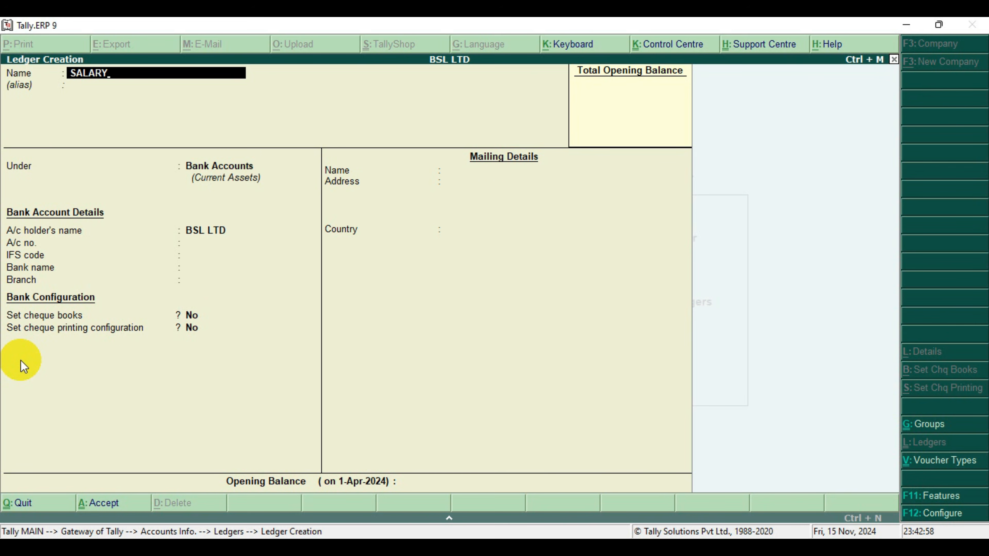
{"action": "key", "text": "Return"}
{"action": "key", "text": "Return"}
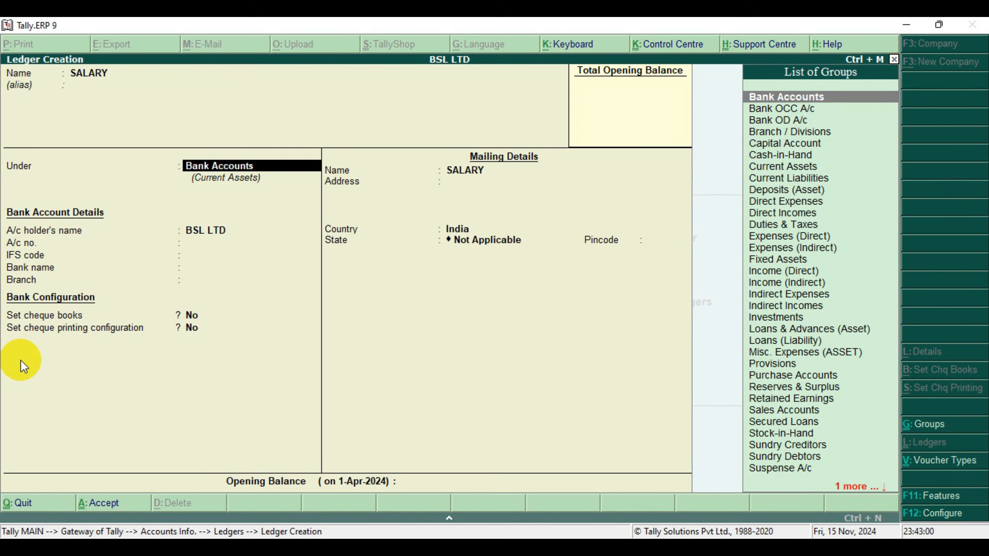
{"action": "key", "text": "Down"}
{"action": "key", "text": "Down"}
{"action": "key", "text": "Down"}
{"action": "key", "text": "Down"}
{"action": "key", "text": "Down"}
{"action": "key", "text": "Down"}
{"action": "key", "text": "Down"}
{"action": "key", "text": "Down"}
{"action": "key", "text": "Down"}
{"action": "key", "text": "Down"}
{"action": "key", "text": "Down"}
{"action": "key", "text": "Down"}
{"action": "key", "text": "Down"}
{"action": "key", "text": "Down"}
{"action": "key", "text": "Down"}
{"action": "key", "text": "Down"}
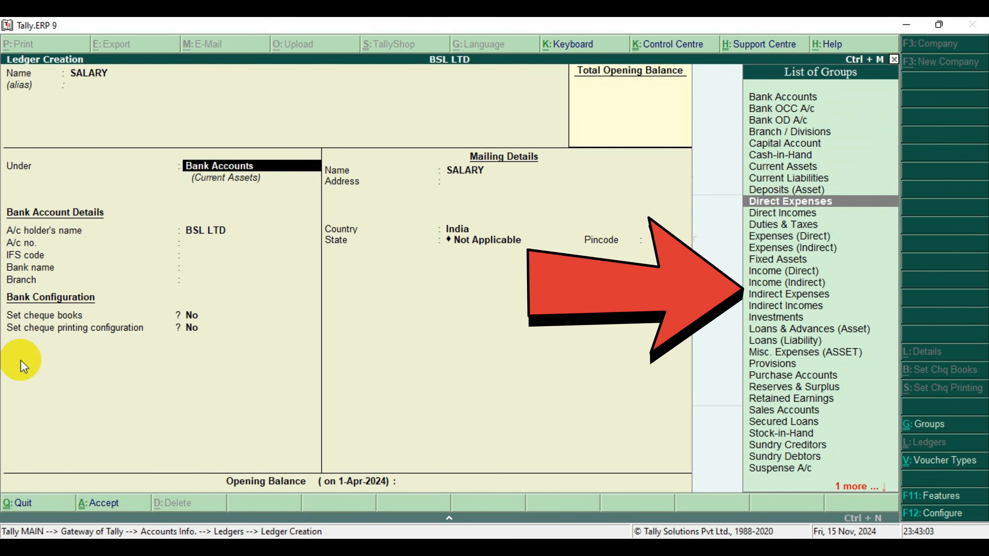
{"action": "key", "text": "Down"}
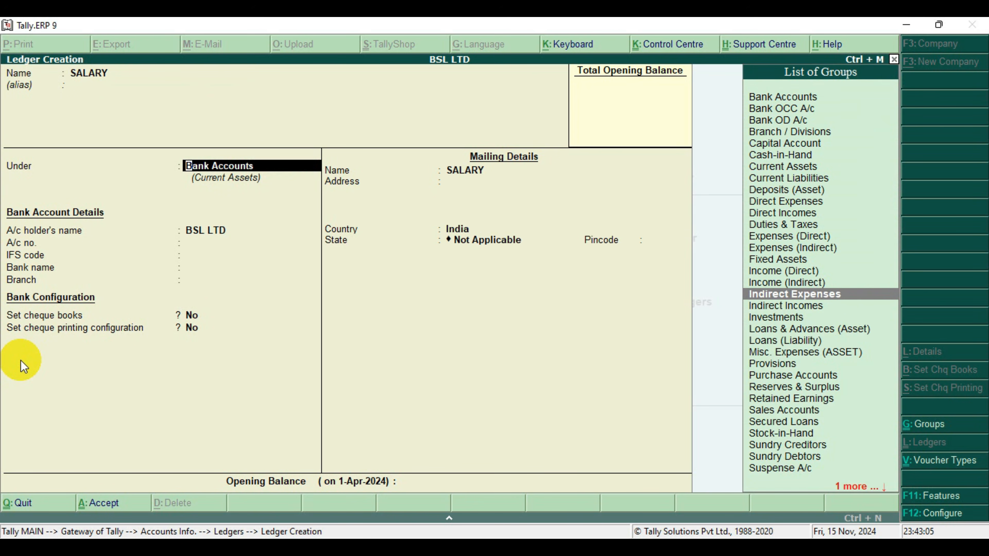
{"action": "key", "text": "Return"}
- Keep the default settings and a blank opening balance for the SALARY ledger and save it
{"action": "key", "text": "Return"}
{"action": "key", "text": "Return"}
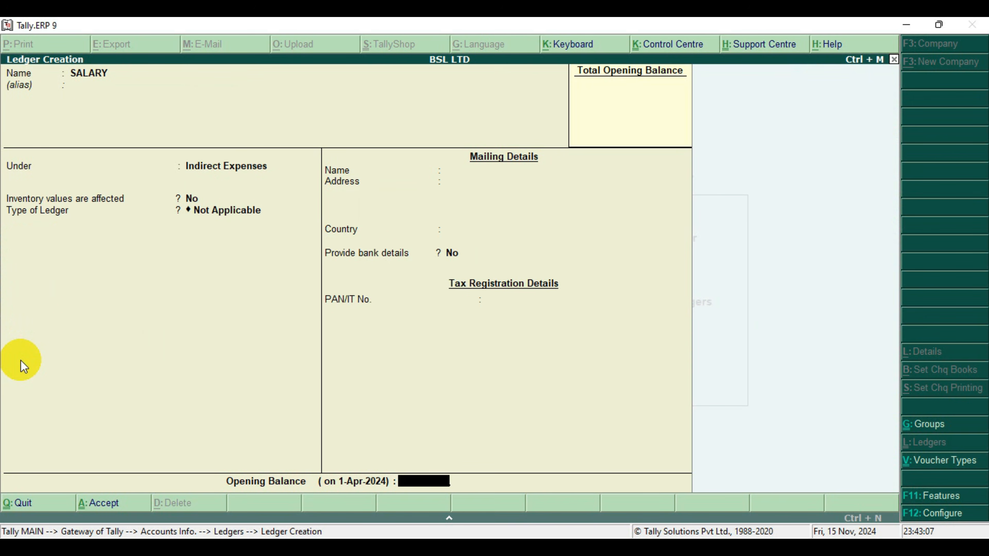
{"action": "key", "text": "Return"}
{"action": "key", "text": "Return"}
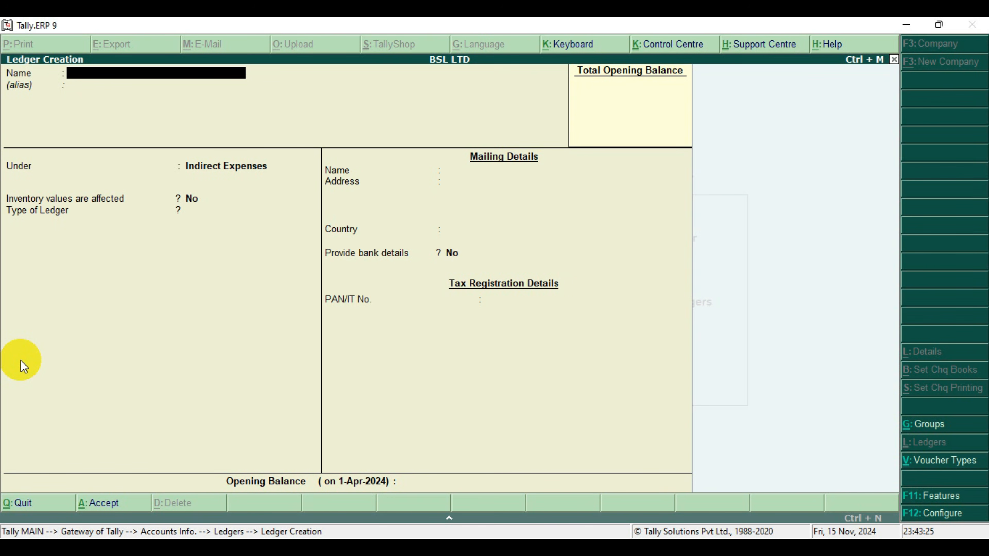
- Enter the first employee's name for a new ledger and place it under the Current Liabilities group
{"action": "type", "text": "ROHIT"}
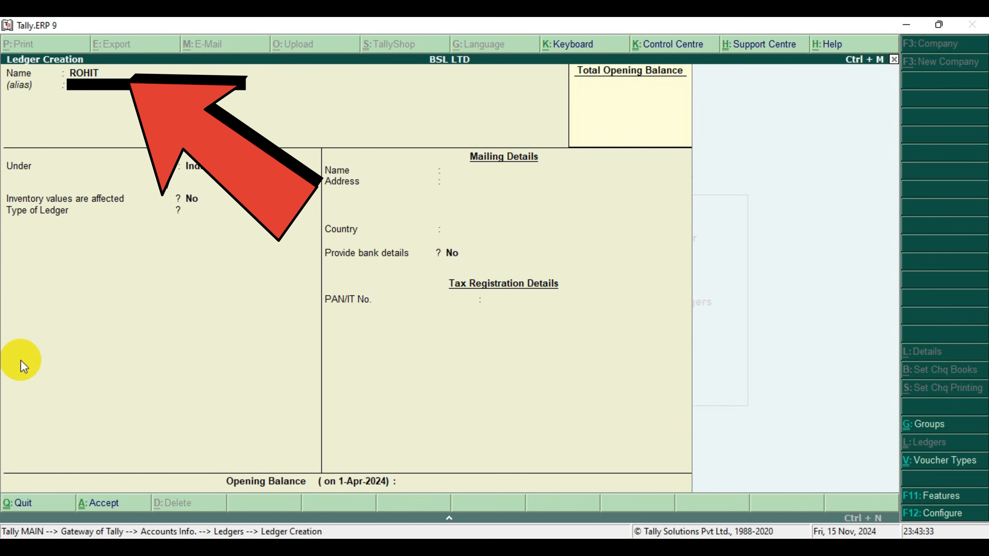
{"action": "key", "text": "Return"}
{"action": "key", "text": "Return"}
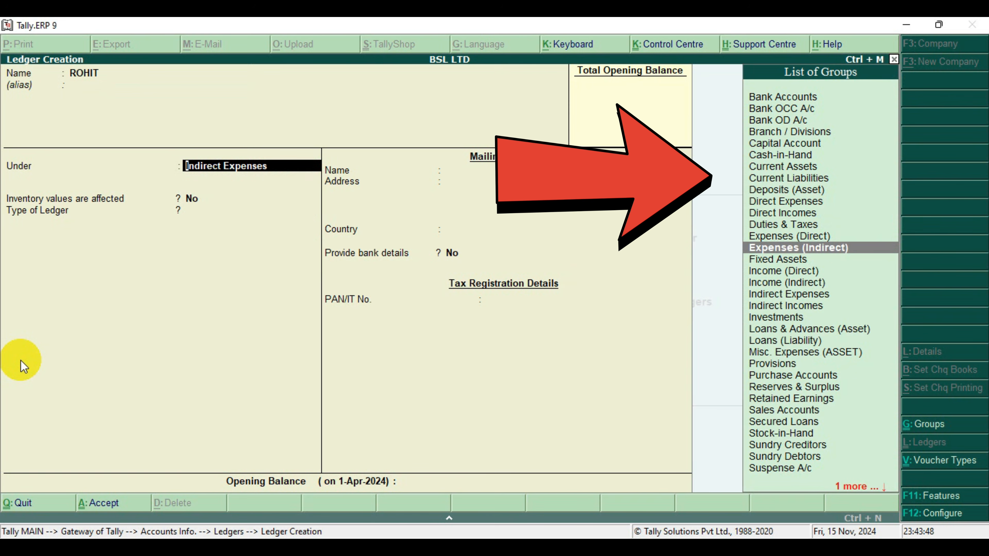
{"action": "key", "text": "Up"}
{"action": "key", "text": "Up"}
{"action": "key", "text": "Up"}
{"action": "key", "text": "Up"}
{"action": "key", "text": "Up"}
{"action": "key", "text": "Up"}
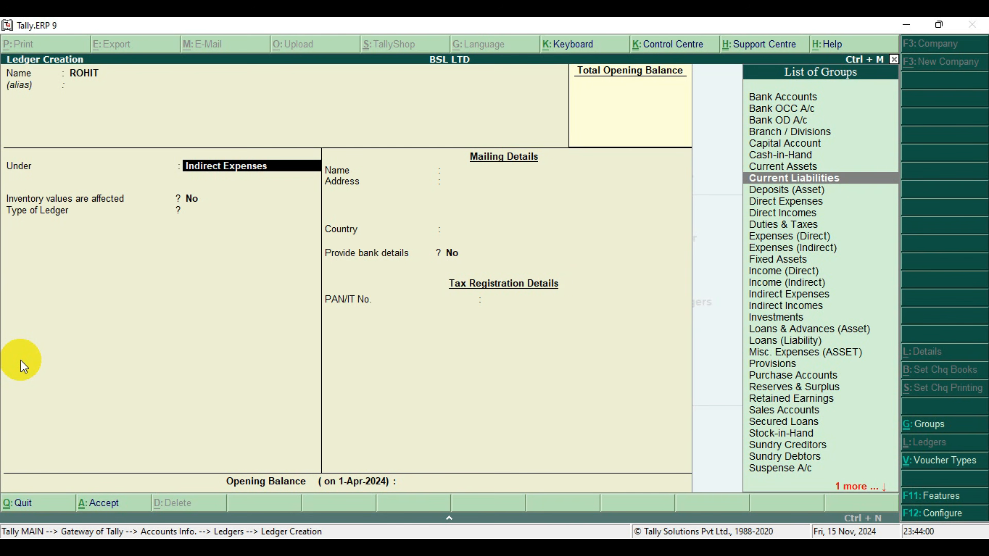
{"action": "key", "text": "Return"}
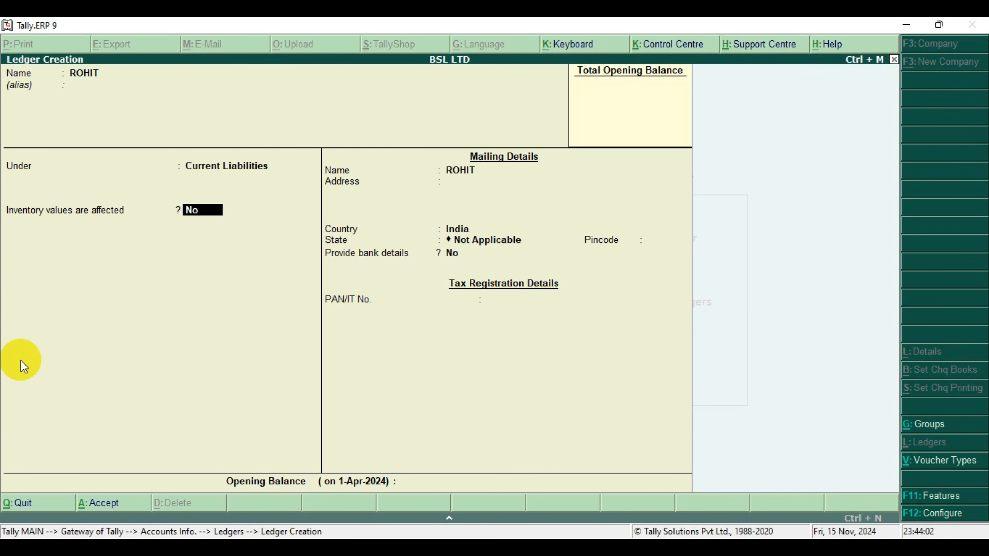
- Keep the first employee ledger's default mailing and tax details, leave the opening balance blank, and save it
{"action": "key", "text": "Return"}
{"action": "key", "text": "Return"}
{"action": "key", "text": "Return"}
{"action": "key", "text": "Return"}
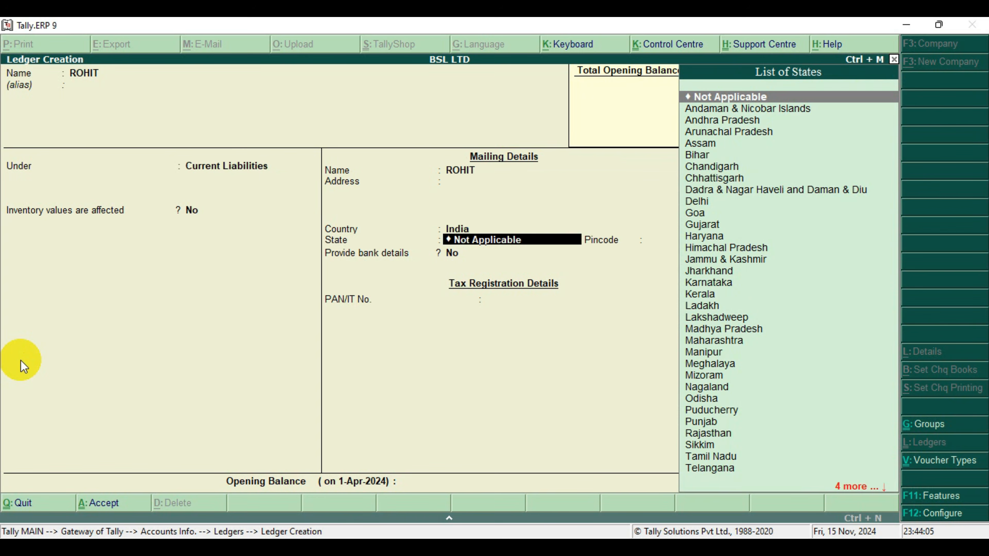
{"action": "key", "text": "Return"}
{"action": "key", "text": "Return"}
{"action": "key", "text": "Return"}
{"action": "key", "text": "Return"}
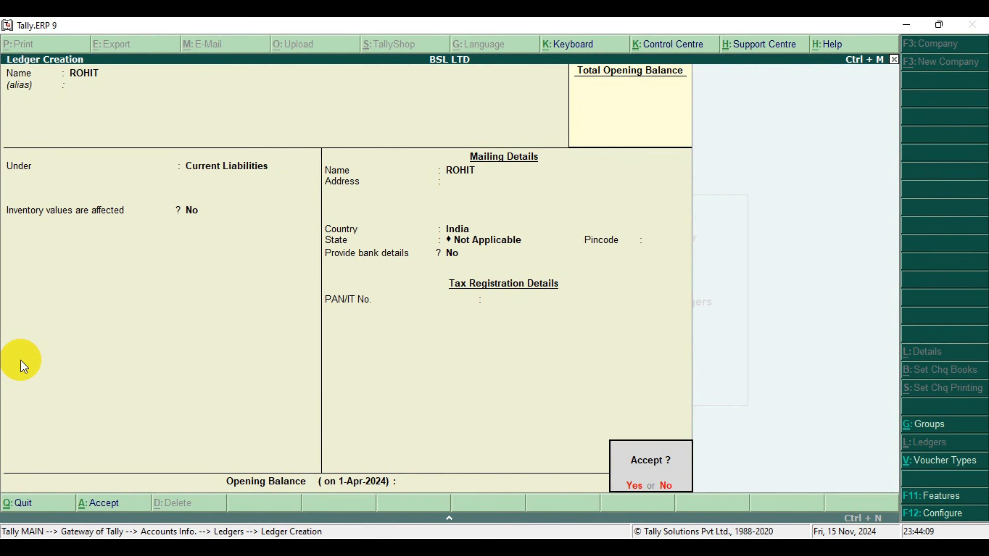
{"action": "key", "text": "Return"}
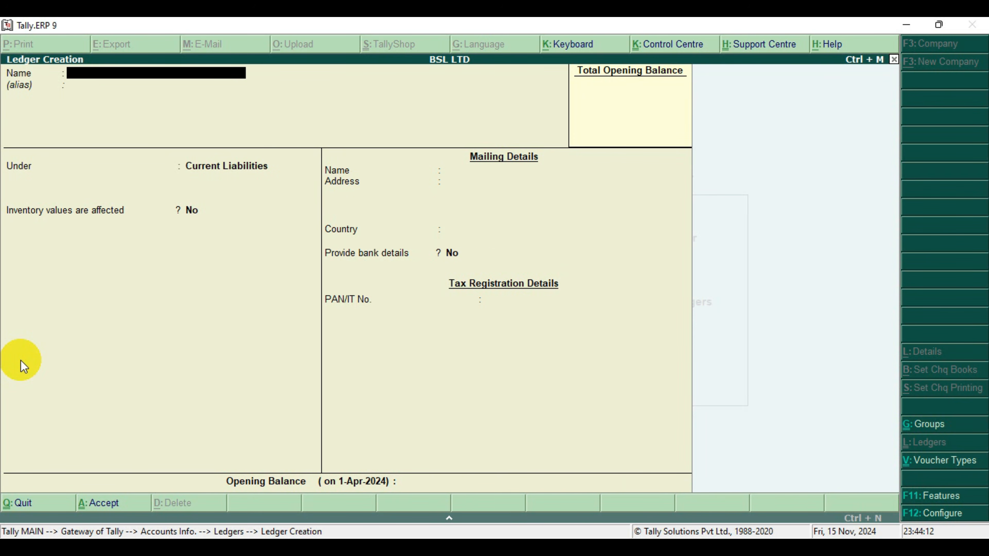
- Create a ledger in the second employee's name under Current Liabilities, keeping the default details and a blank opening balance
{"action": "type", "text": "VIVEK"}
{"action": "key", "text": "Return"}
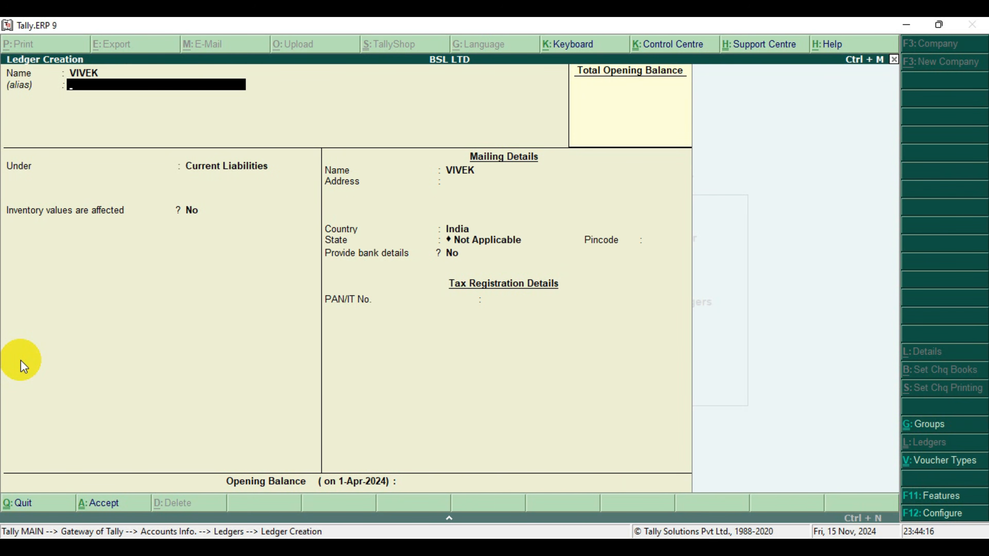
{"action": "key", "text": "Return"}
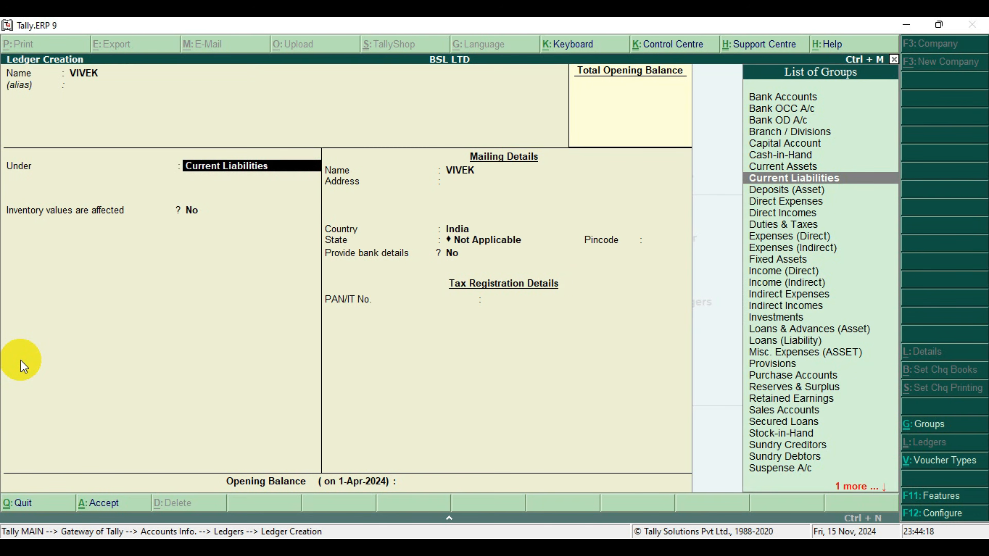
{"action": "key", "text": "Return"}
{"action": "key", "text": "Return"}
{"action": "key", "text": "Return"}
{"action": "key", "text": "Return"}
{"action": "key", "text": "Return"}
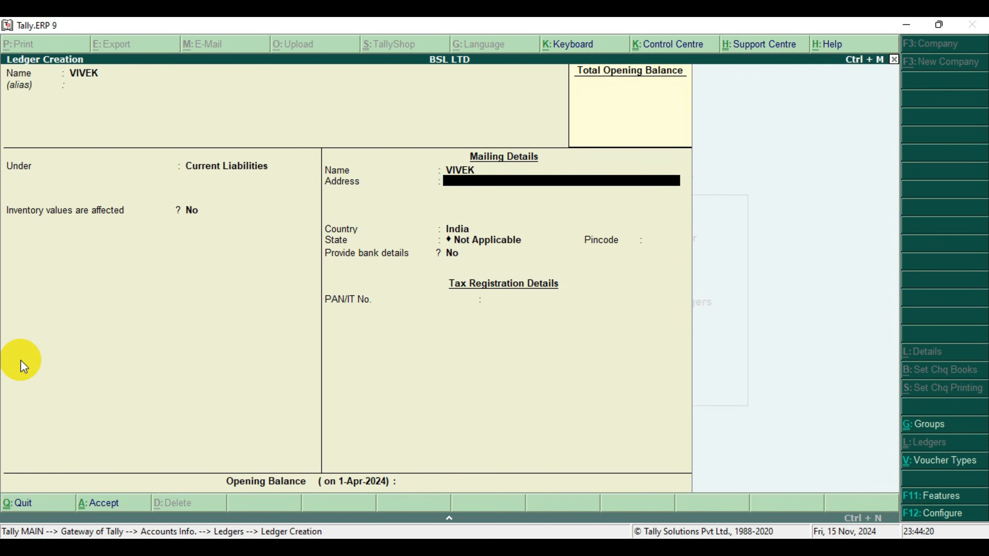
{"action": "key", "text": "Return"}
{"action": "key", "text": "Return"}
{"action": "key", "text": "Return"}
{"action": "key", "text": "Return"}
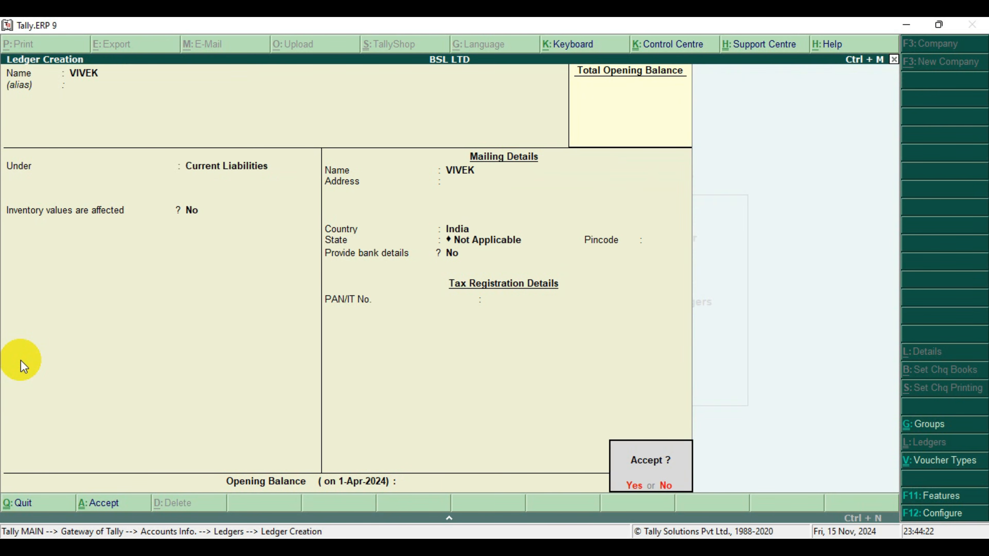
{"action": "key", "text": "Return"}
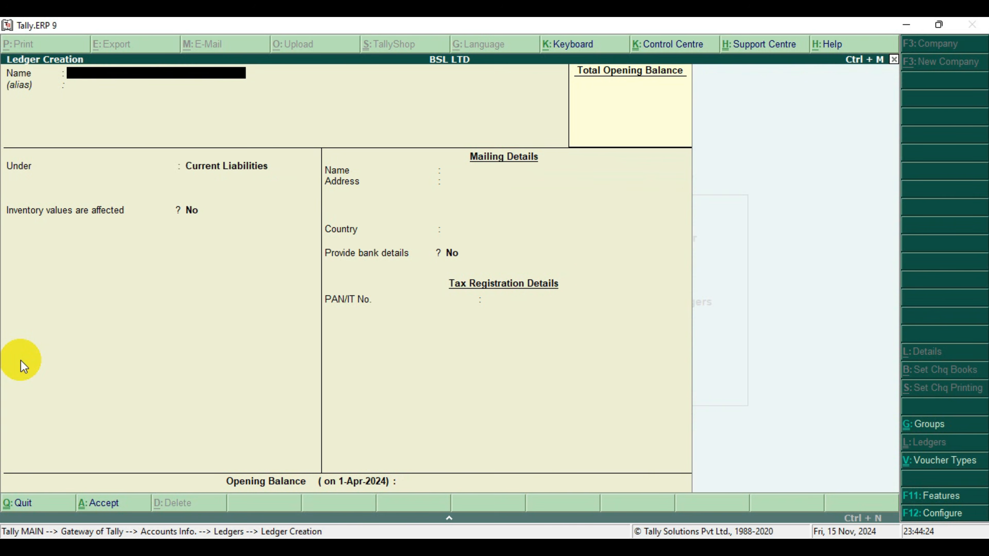
- Create a ledger in the third employee's name under Current Liabilities, keeping the default details and a blank opening balance
{"action": "type", "text": "MAYANK"}
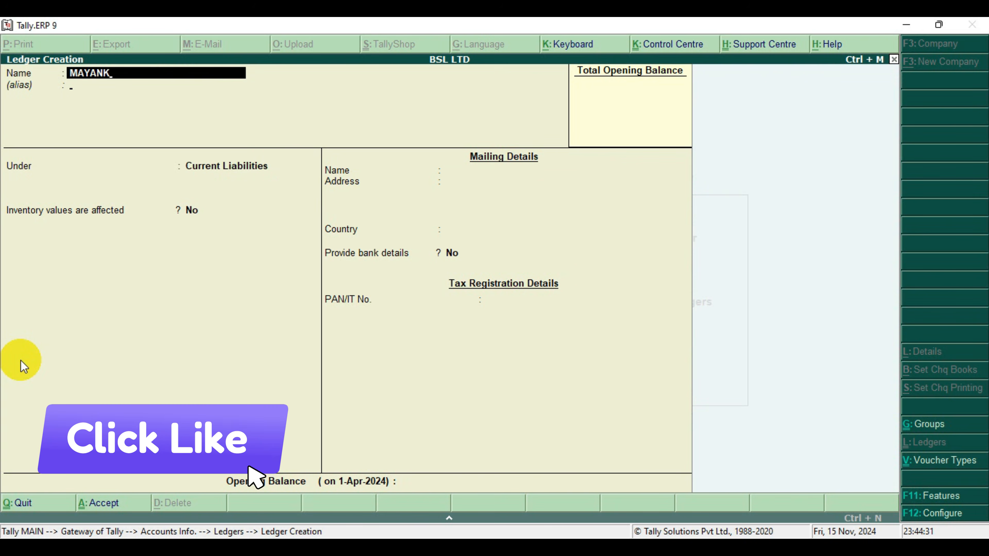
{"action": "key", "text": "Return"}
{"action": "key", "text": "Return"}
{"action": "key", "text": "Return"}
{"action": "key", "text": "Return"}
{"action": "key", "text": "Return"}
{"action": "key", "text": "Return"}
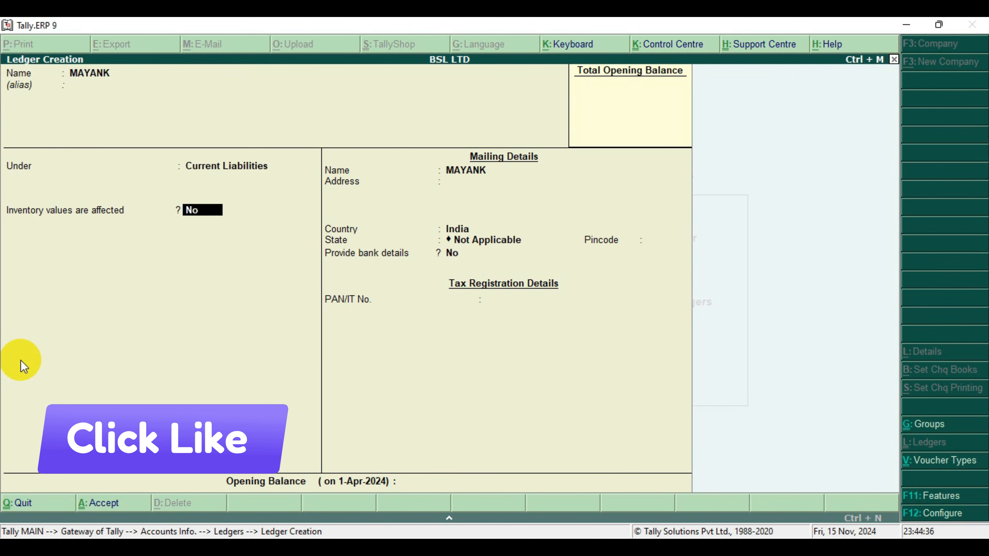
{"action": "key", "text": "Return"}
{"action": "key", "text": "Return"}
{"action": "key", "text": "Return"}
{"action": "key", "text": "Return"}
{"action": "key", "text": "Return"}
{"action": "key", "text": "Return"}
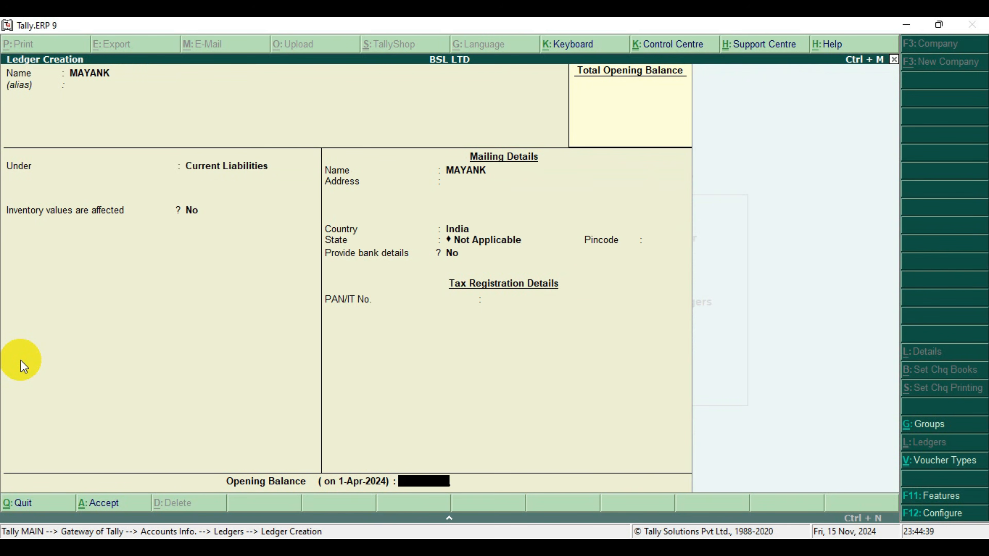
{"action": "key", "text": "Return"}
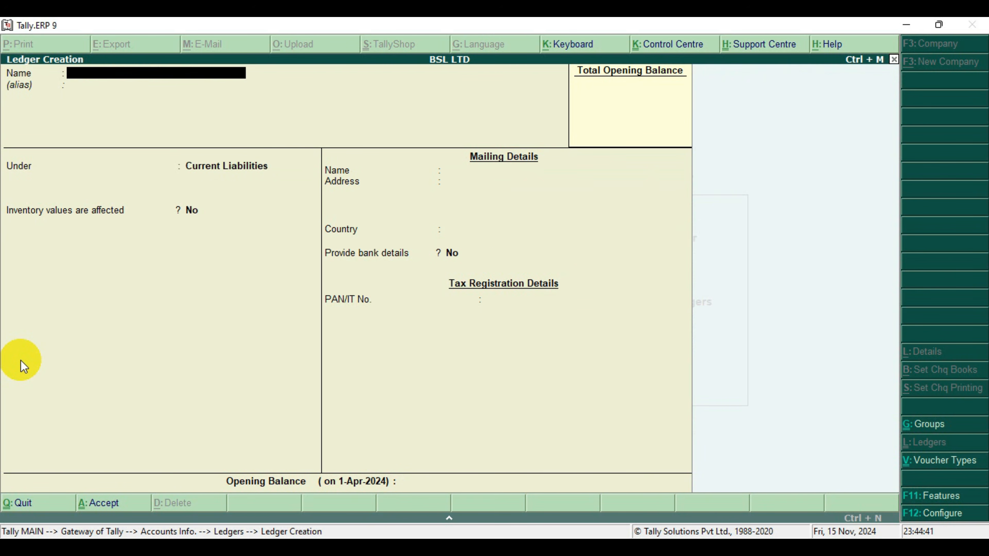
- Quit ledger creation and return to the Gateway of Tally
{"action": "key", "text": "Escape"}
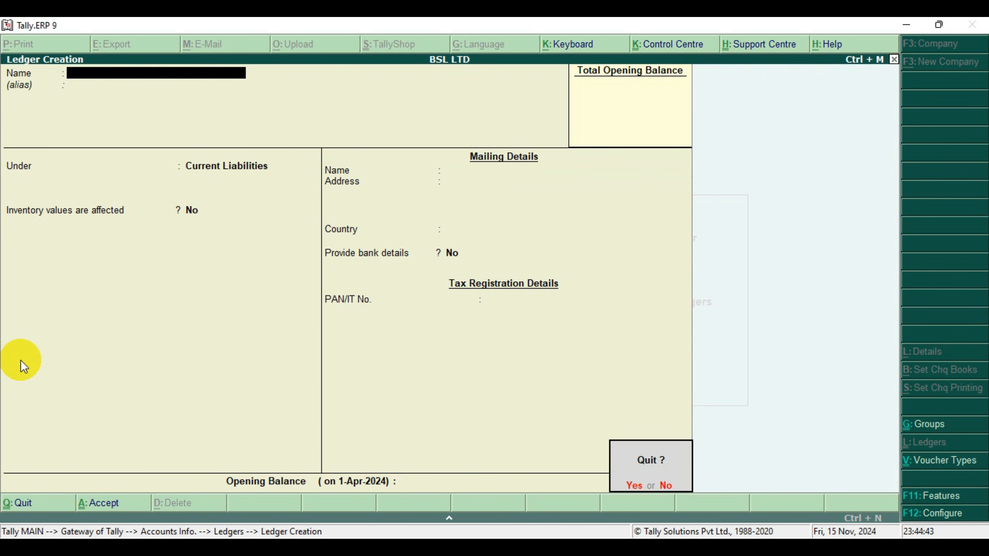
{"action": "key", "text": "Return"}
{"action": "key", "text": "Escape"}
{"action": "key", "text": "Escape"}
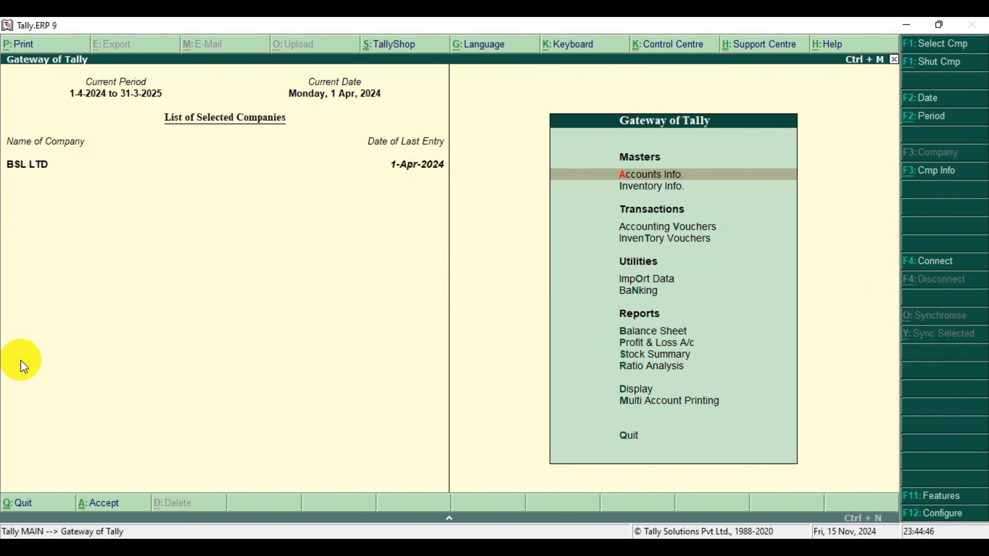
- Start a new accounting voucher of type Journal
{"action": "key", "text": "Down"}
{"action": "key", "text": "Down"}
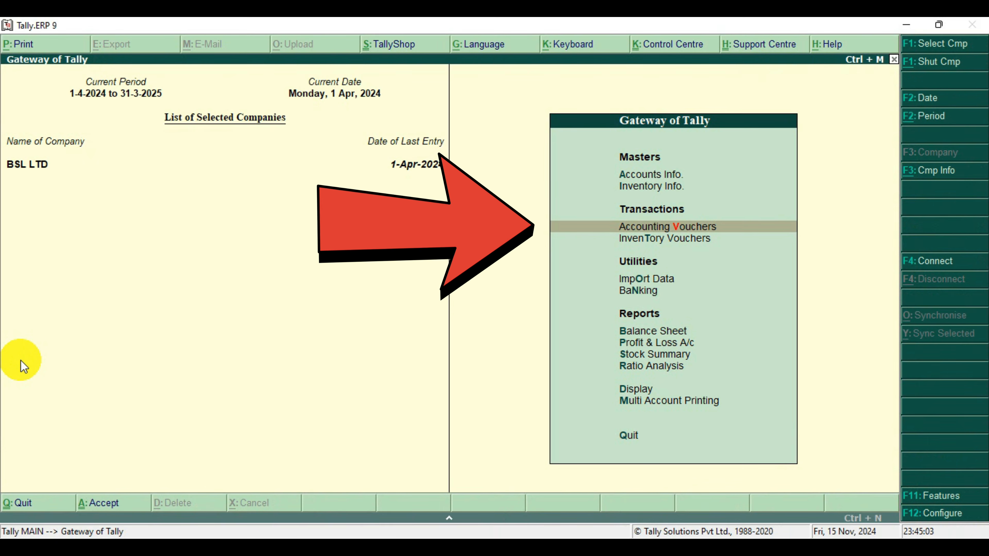
{"action": "key", "text": "Return"}
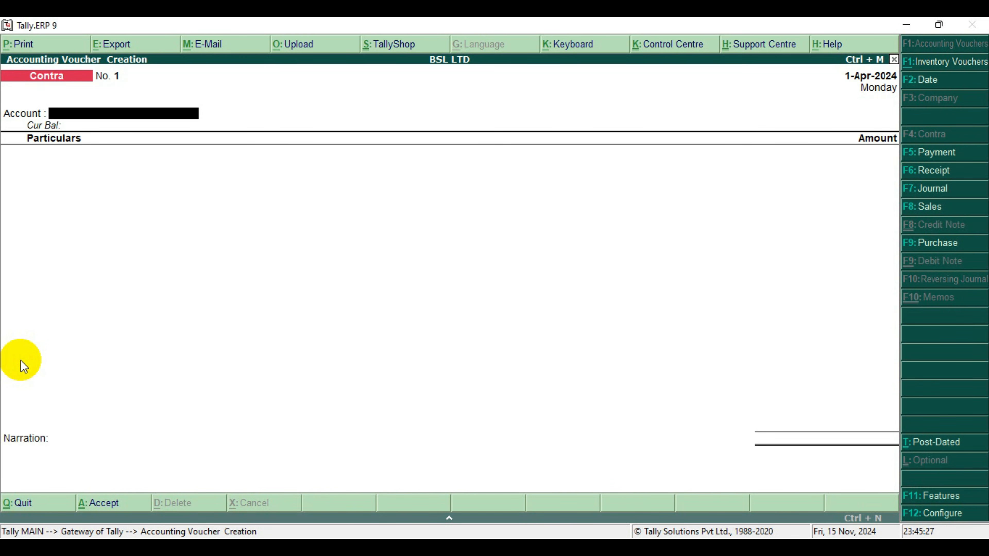
{"action": "key", "text": "F7"}
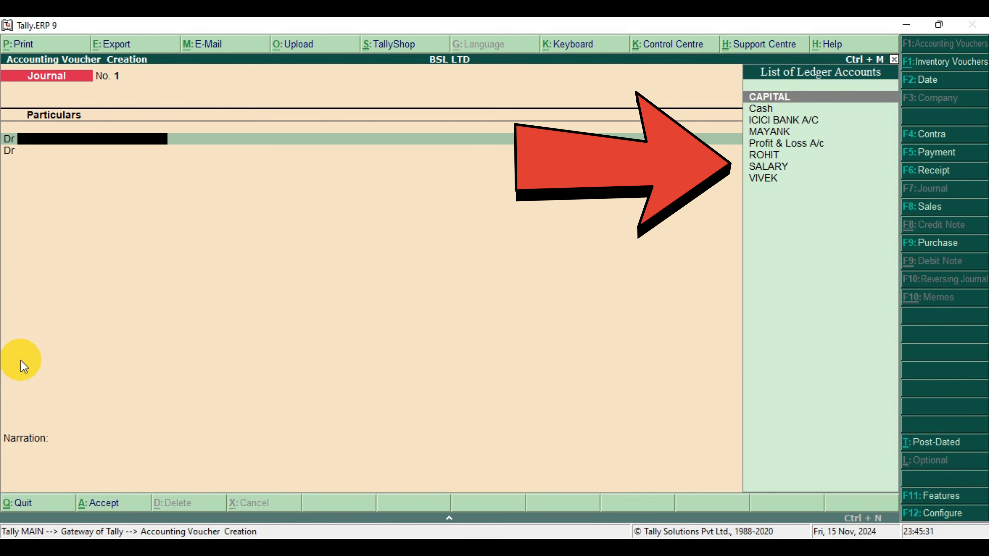
- Debit the SALARY ledger with 50000 on the first line of the journal voucher
{"action": "key", "text": "Down"}
{"action": "key", "text": "Down"}
{"action": "key", "text": "Down"}
{"action": "key", "text": "Down"}
{"action": "key", "text": "Down"}
{"action": "key", "text": "Down"}
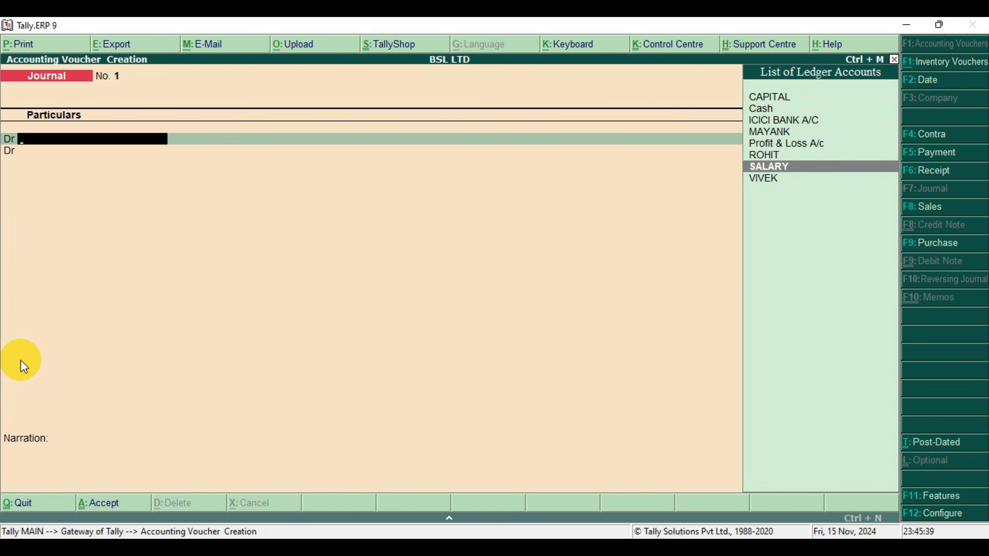
{"action": "key", "text": "Return"}
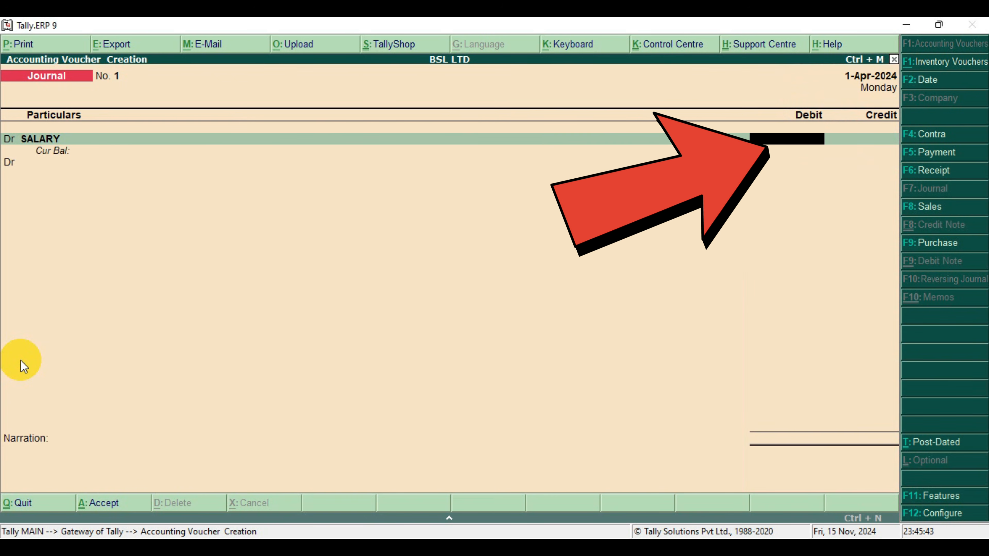
{"action": "type", "text": "50000"}
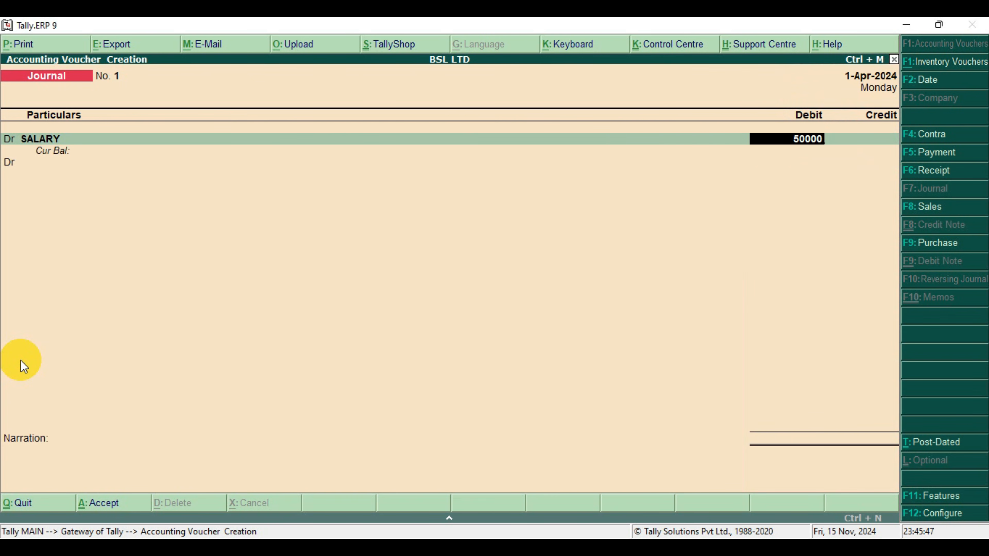
{"action": "key", "text": "Return"}
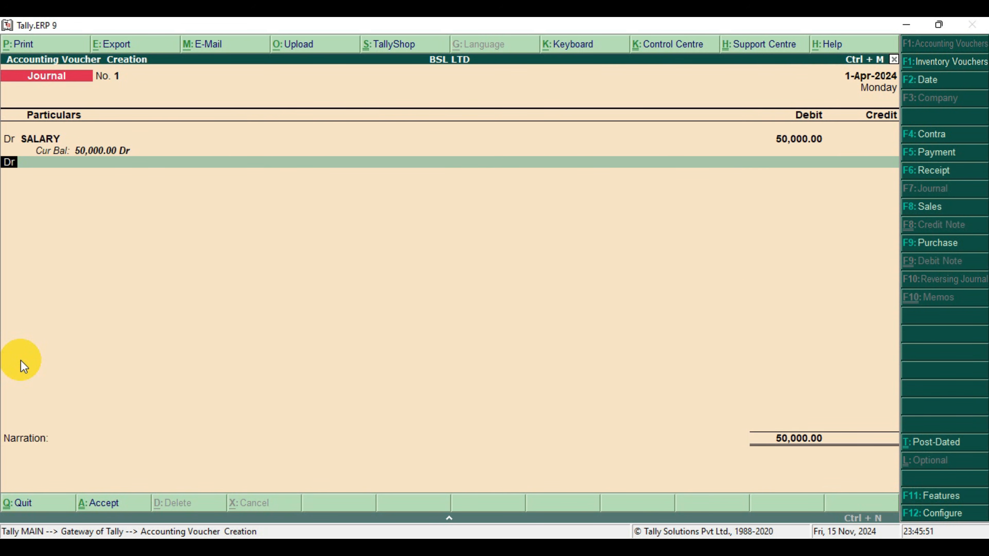
- Credit the first listed employee's ledger with 20000 on the second line of the journal voucher
{"action": "type", "text": "C"}
{"action": "key", "text": "Return"}
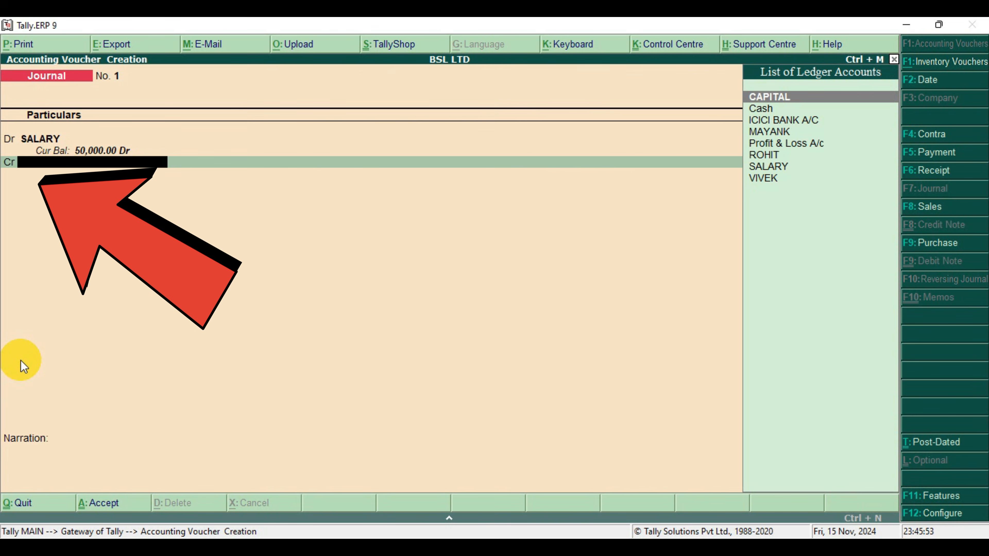
{"action": "key", "text": "Down"}
{"action": "key", "text": "Down"}
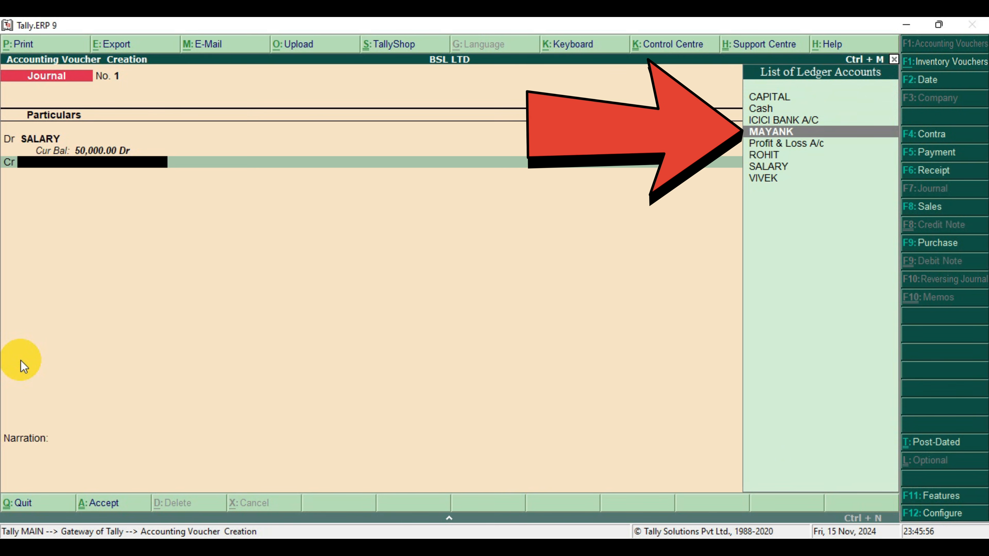
{"action": "key", "text": "Return"}
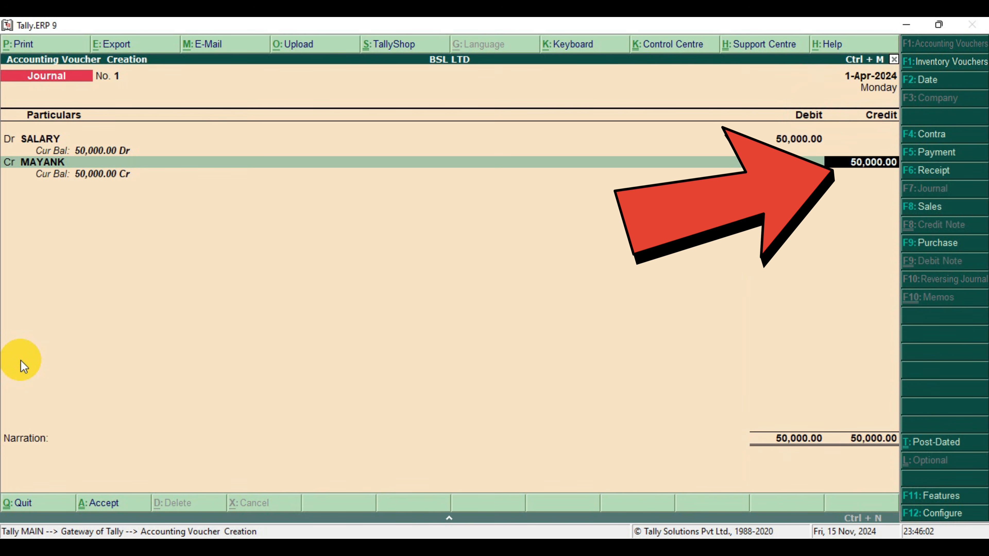
{"action": "type", "text": "20000"}
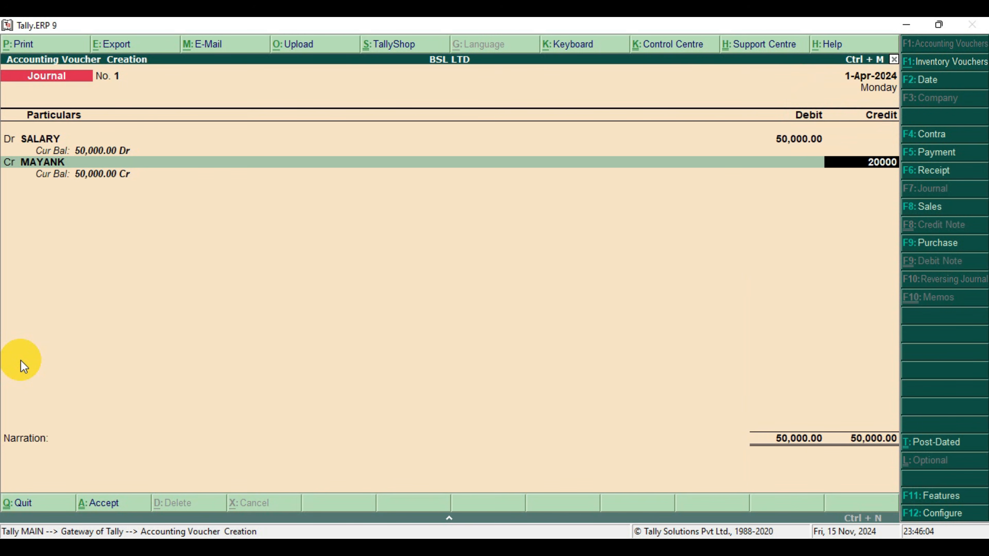
{"action": "key", "text": "Return"}
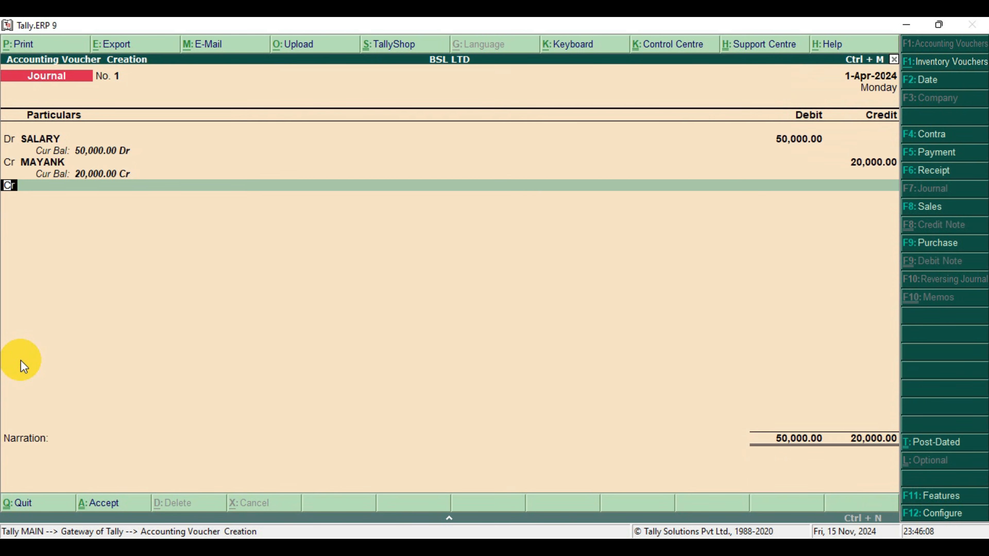
- Credit the second listed employee's ledger with 15000 on the third line of the journal voucher
{"action": "key", "text": "Return"}
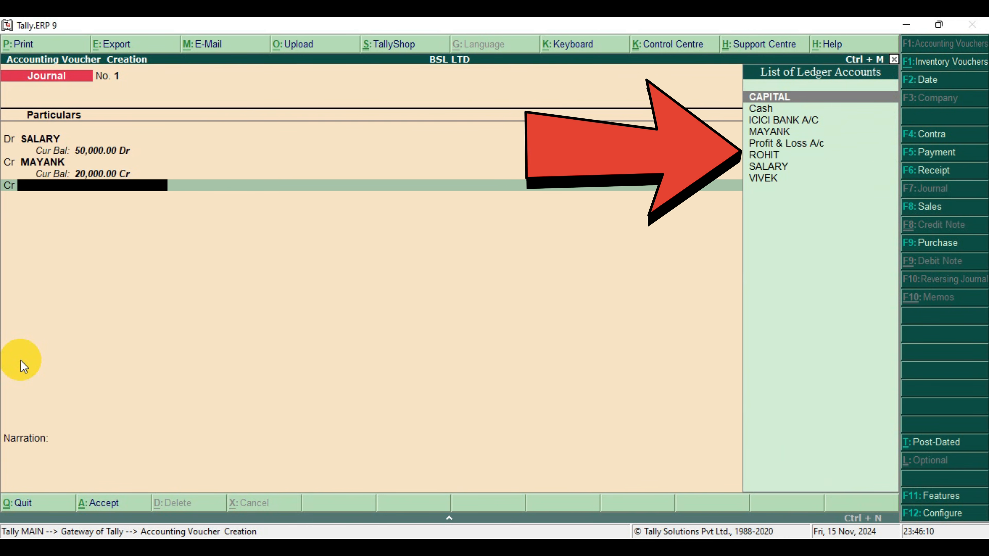
{"action": "key", "text": "Down"}
{"action": "key", "text": "Down"}
{"action": "key", "text": "Down"}
{"action": "key", "text": "Down"}
{"action": "key", "text": "Down"}
{"action": "key", "text": "Return"}
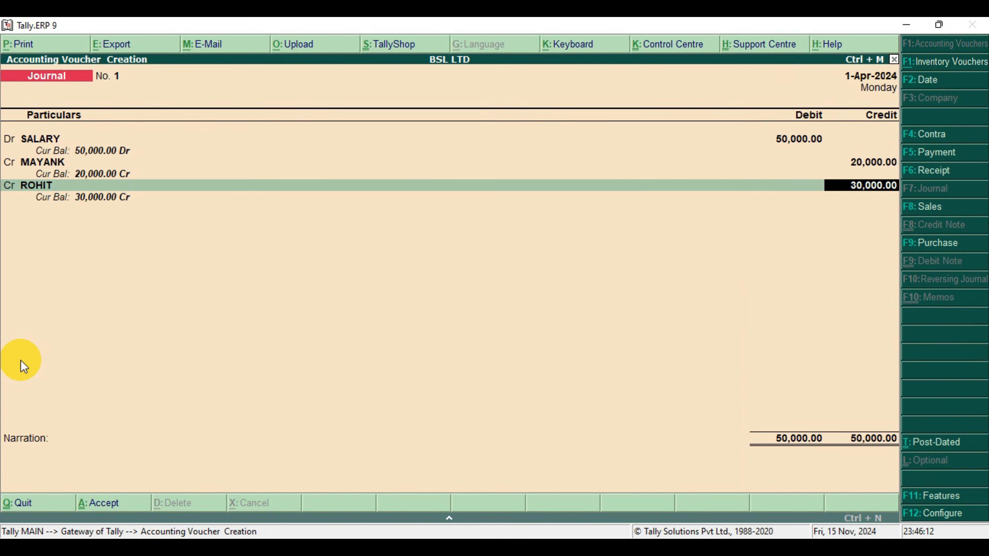
{"action": "type", "text": "15000"}
{"action": "key", "text": "Return"}
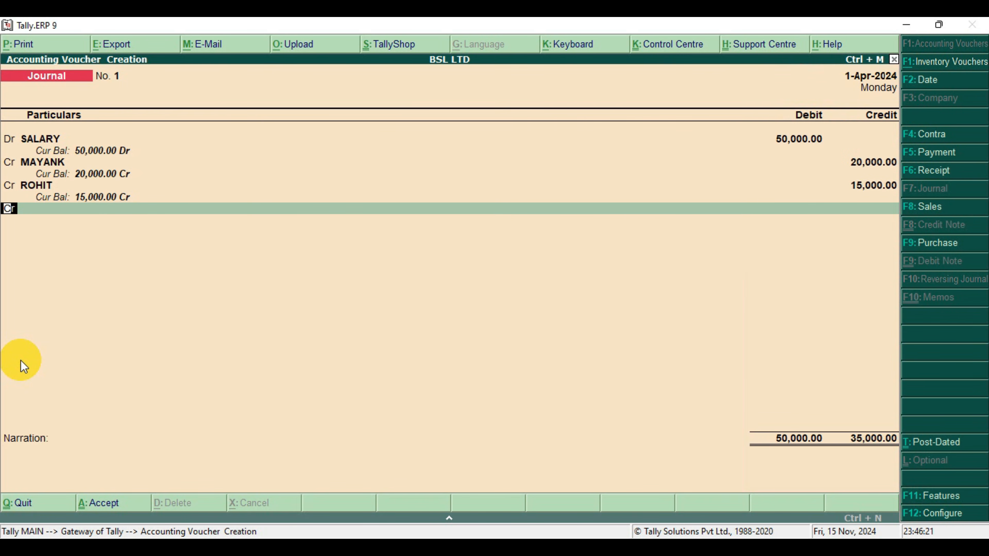
- Credit the last listed employee's ledger with the remaining 15,000.00 on the fourth line of the journal voucher
{"action": "key", "text": "Return"}
{"action": "key", "text": "Down"}
{"action": "key", "text": "Down"}
{"action": "key", "text": "Down"}
{"action": "key", "text": "Down"}
{"action": "key", "text": "Down"}
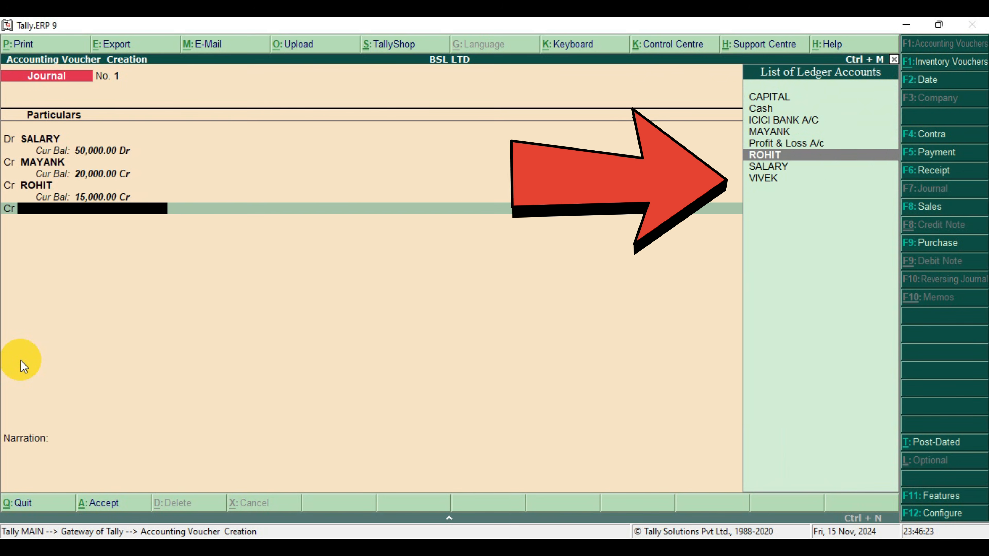
{"action": "key", "text": "Down"}
{"action": "key", "text": "Down"}
{"action": "key", "text": "Return"}
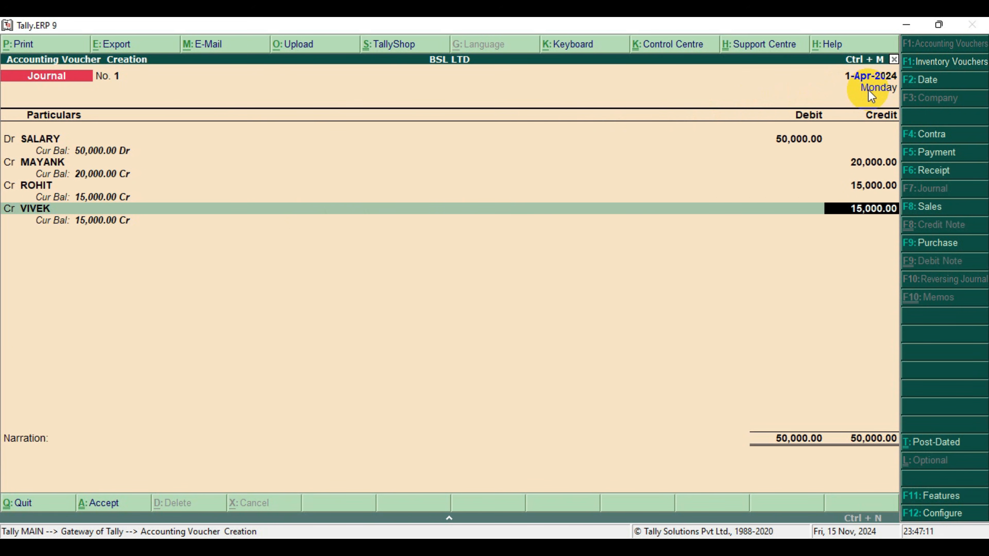
- Set the journal voucher's date to 1-5-24
{"action": "key", "text": "F2"}
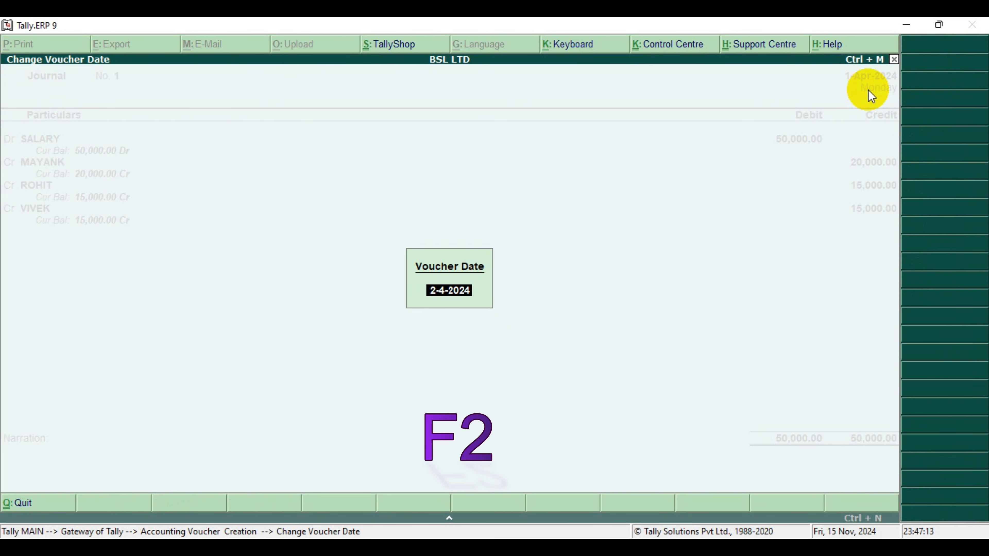
{"action": "type", "text": "1"}
{"action": "type", "text": "-5-24"}
{"action": "key", "text": "Return"}
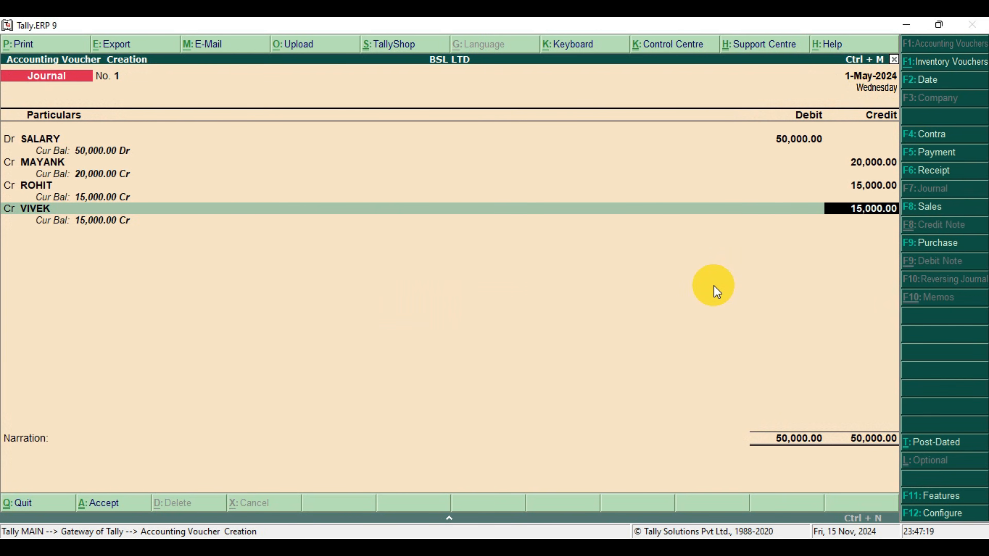
- Enter the narration "SALARY PAYBLE TO EMPLOYEES FROM 1 APRIL 2024 TO 30 APRIL 2024" and accept the journal voucher
{"action": "key", "text": "Return"}
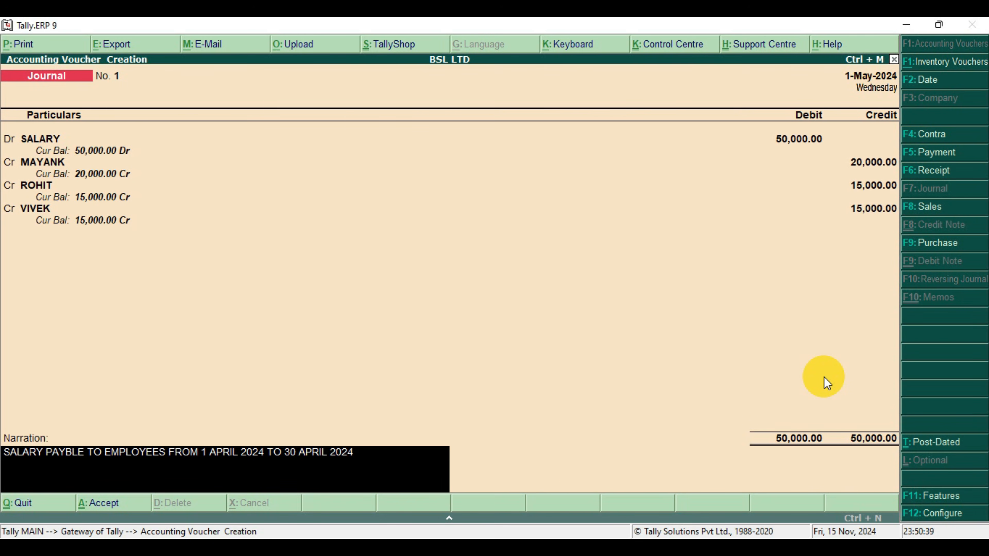
{"action": "key", "text": "Return"}
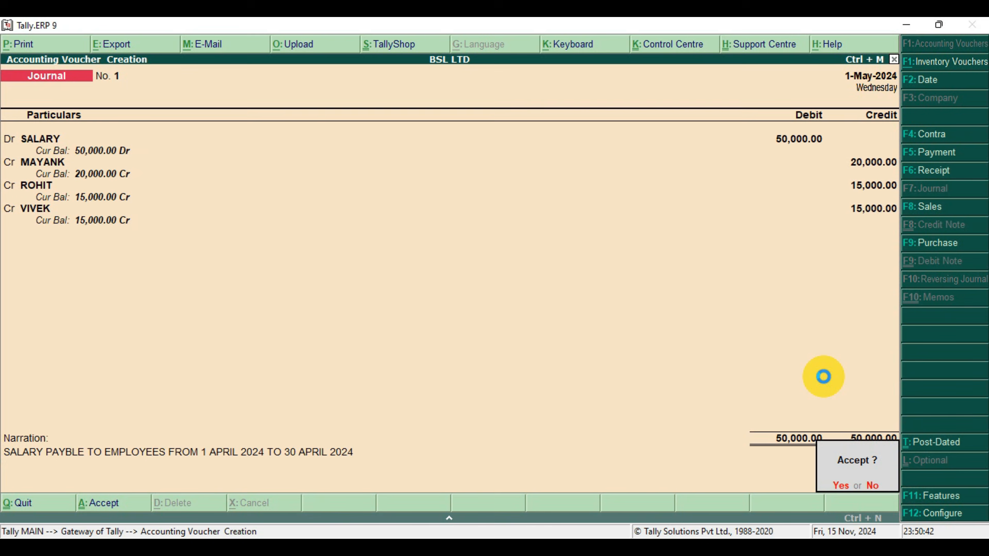
{"action": "key", "text": "Return"}
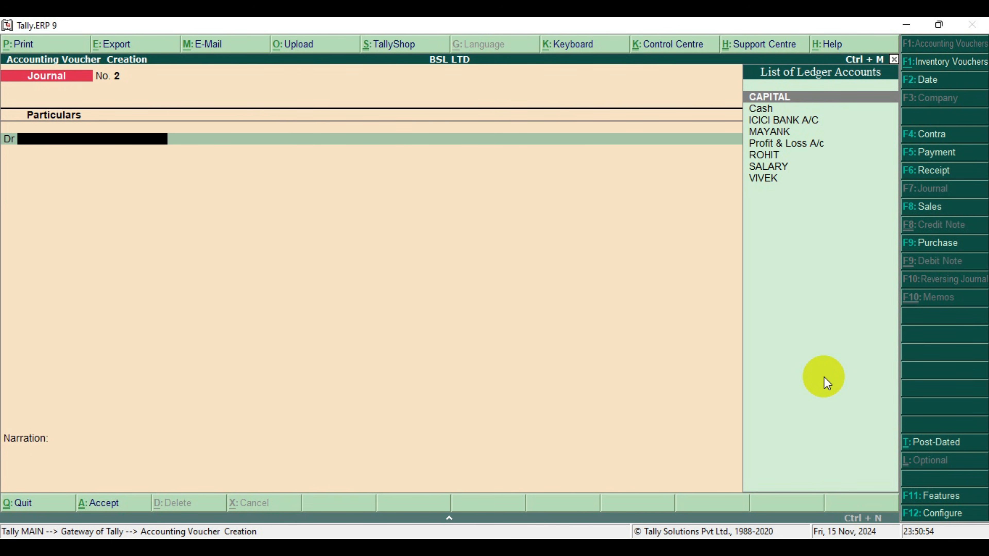
- Quit voucher creation and open the Balance Sheet report
{"action": "key", "text": "Escape"}
{"action": "key", "text": "Return"}
{"action": "key", "text": "Down"}
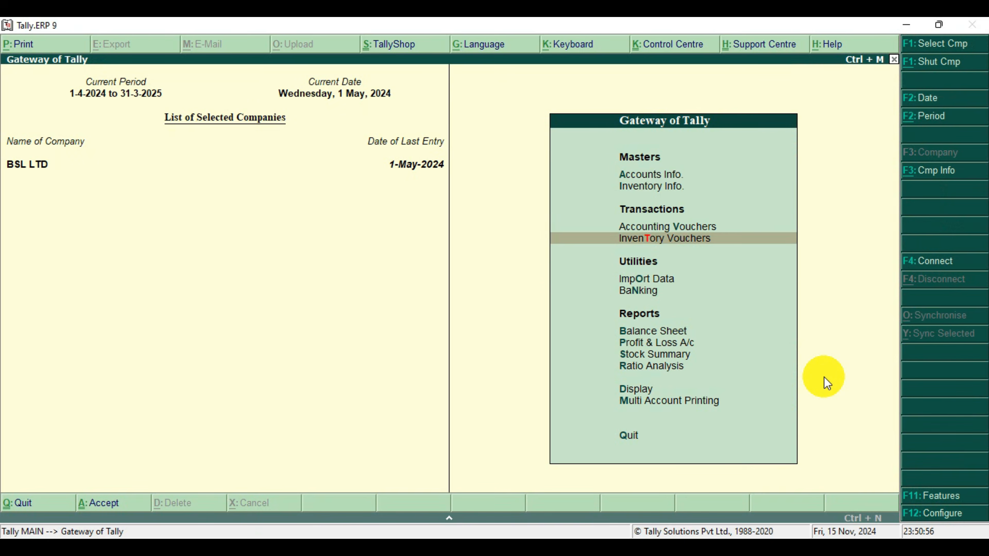
{"action": "key", "text": "Down"}
{"action": "key", "text": "Down"}
{"action": "key", "text": "Down"}
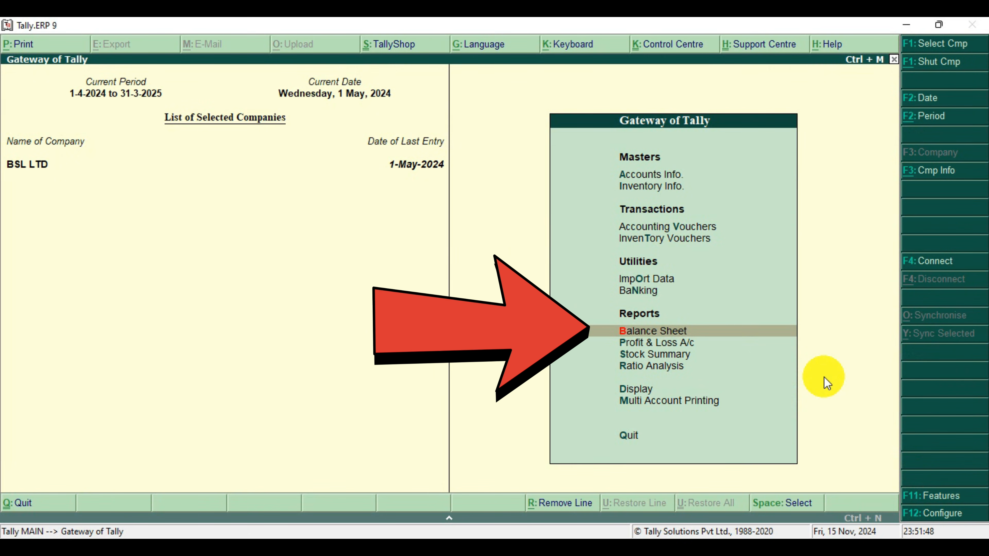
{"action": "key", "text": "Return"}
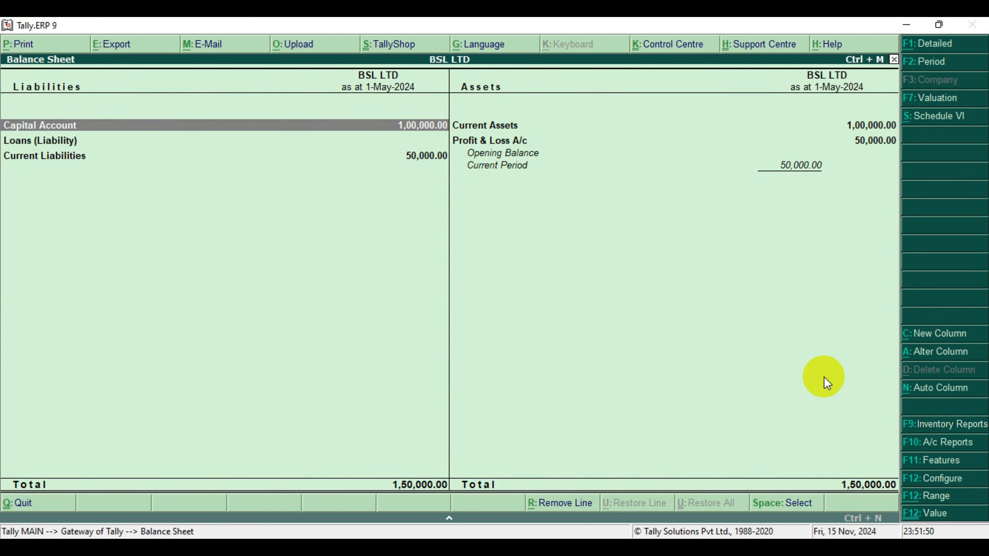
- Examine the employee balances under Current Liabilities and return to the Balance Sheet
{"action": "key", "text": "Down"}
{"action": "key", "text": "Down"}
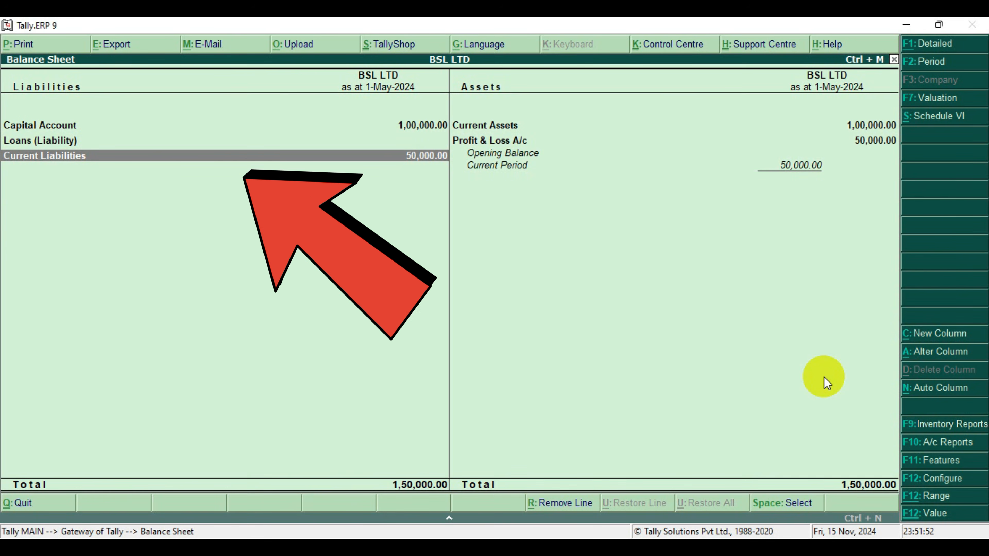
{"action": "key", "text": "Return"}
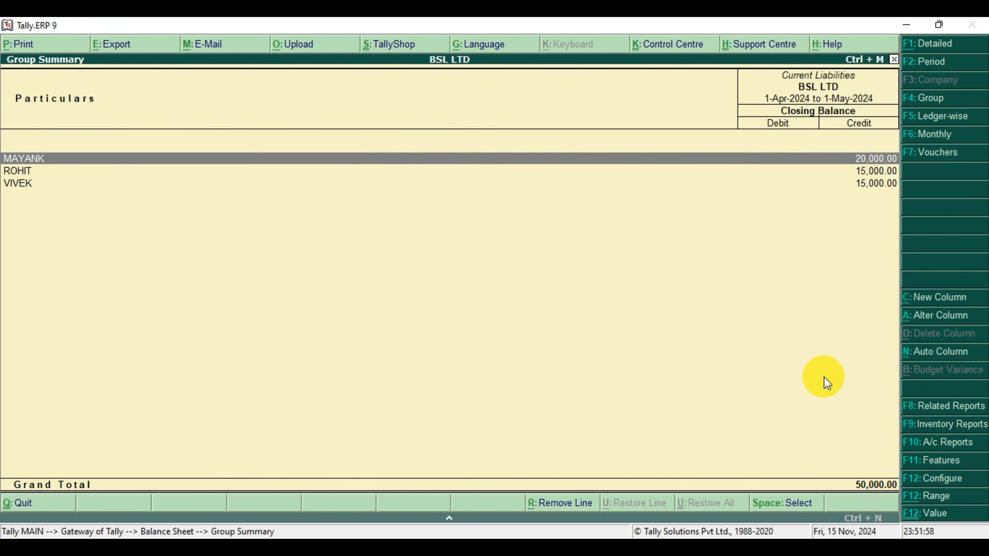
{"action": "key", "text": "Down"}
{"action": "key", "text": "Down"}
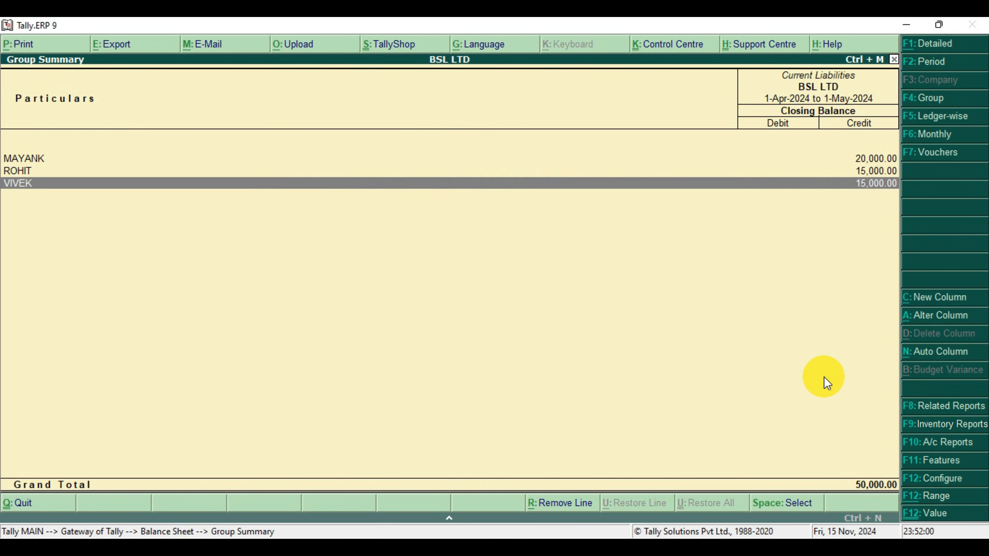
{"action": "key", "text": "Escape"}
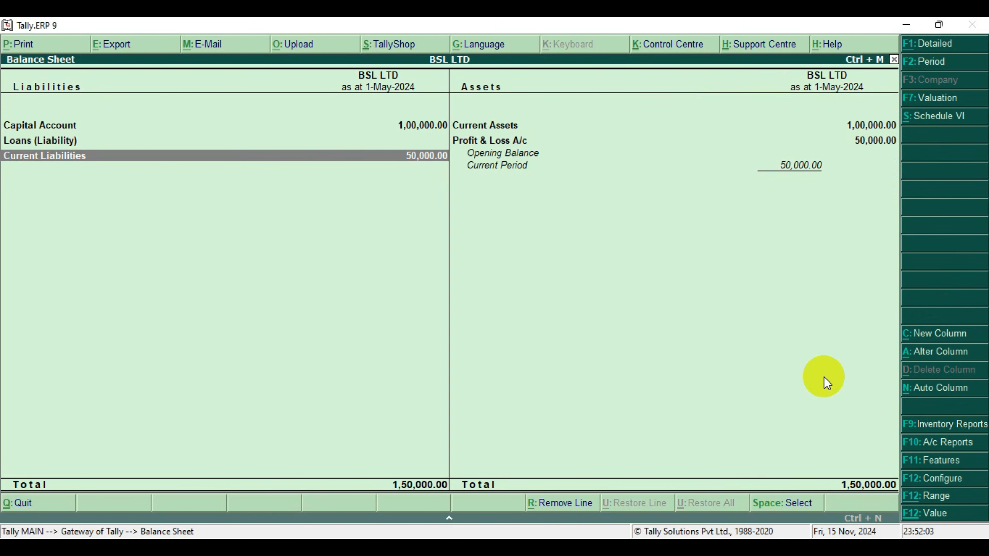
- Examine the Bank Accounts group under Current Assets, and return to Current Liabilities on the Balance Sheet
{"action": "key", "text": "Right"}
{"action": "key", "text": "Up"}
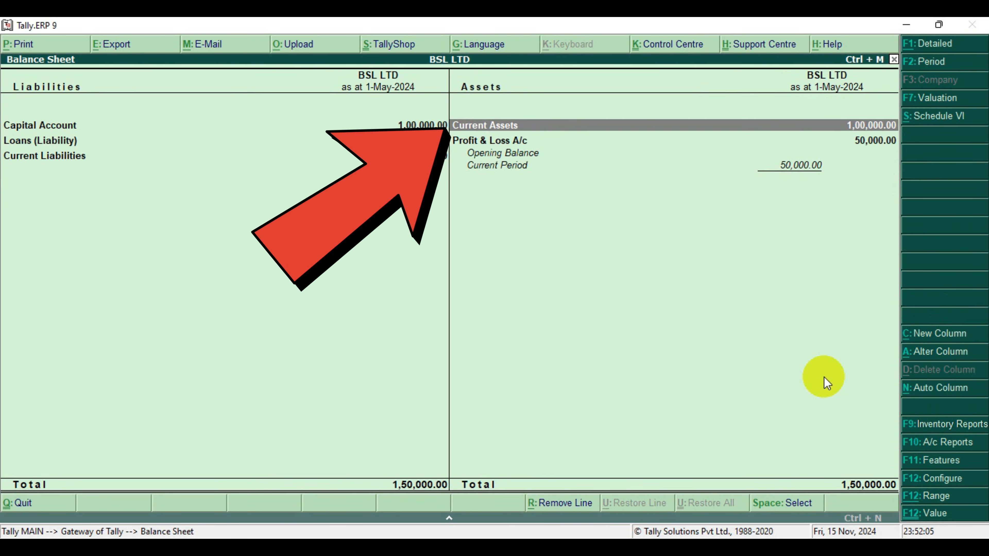
{"action": "key", "text": "Return"}
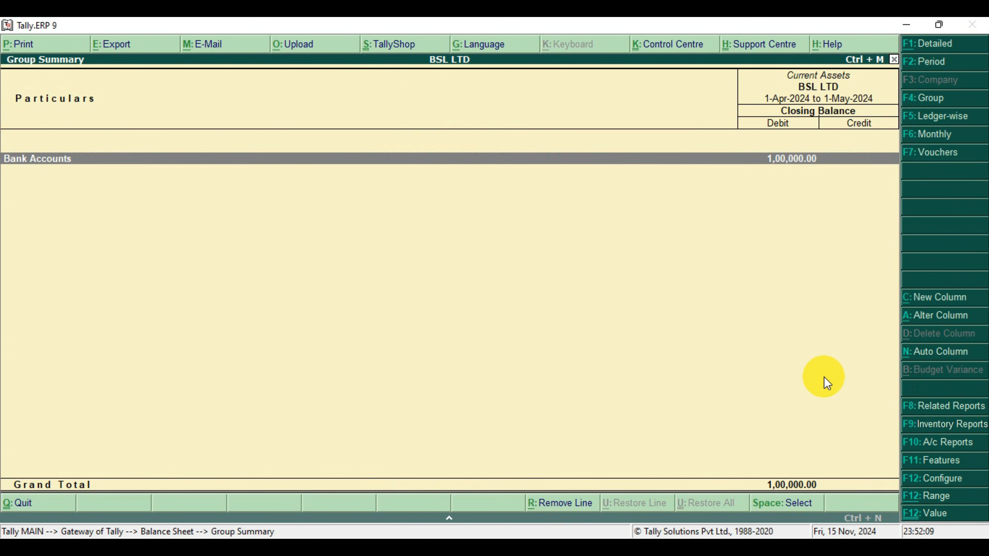
{"action": "key", "text": "Return"}
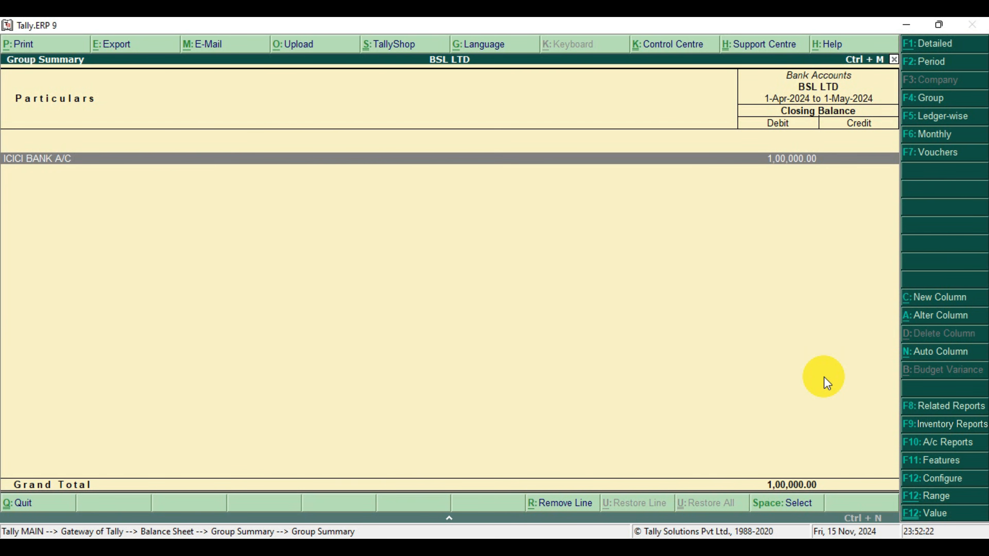
{"action": "key", "text": "Escape"}
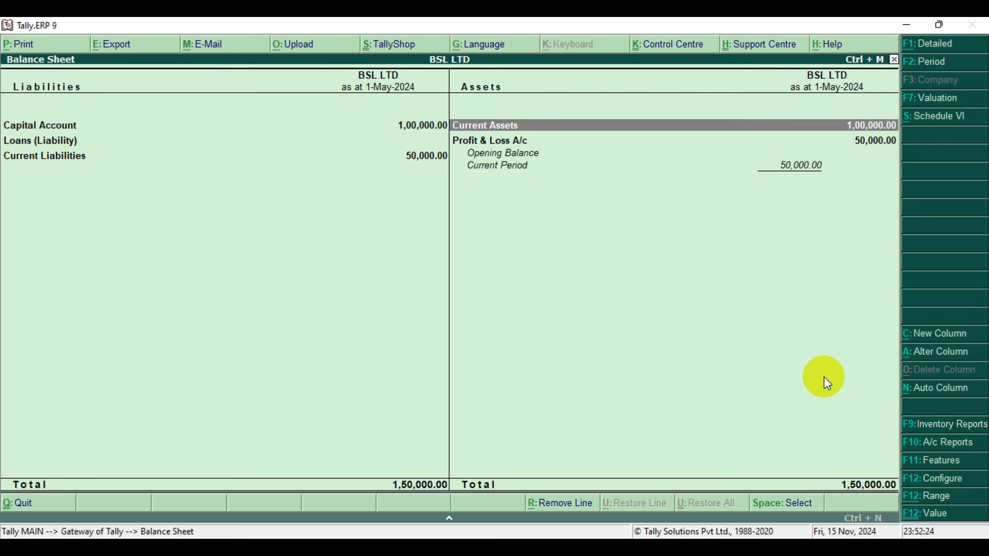
{"action": "key", "text": "Left"}
{"action": "key", "text": "Down"}
{"action": "key", "text": "Down"}
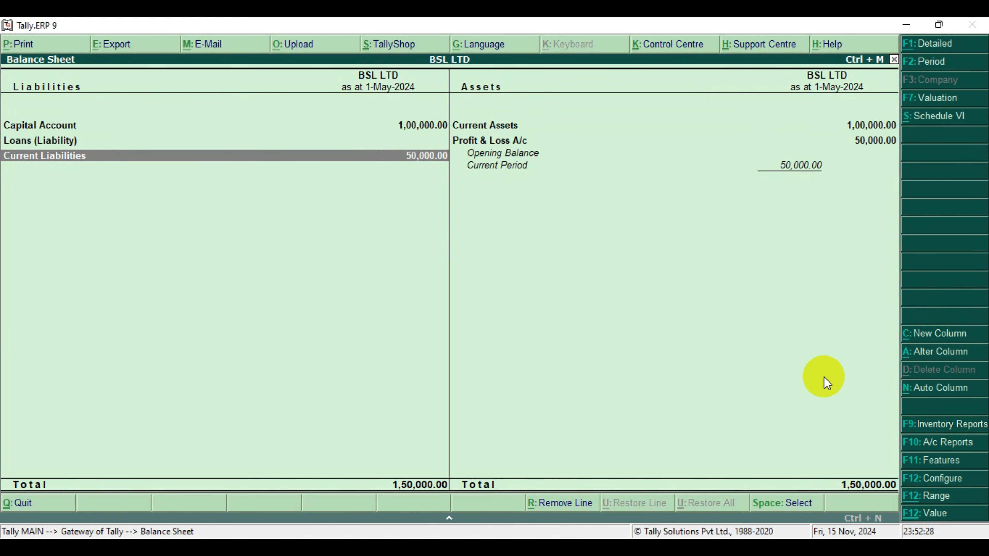
- Close the Balance Sheet and start a new accounting voucher of type Payment
{"action": "key", "text": "Escape"}
{"action": "key", "text": "Up"}
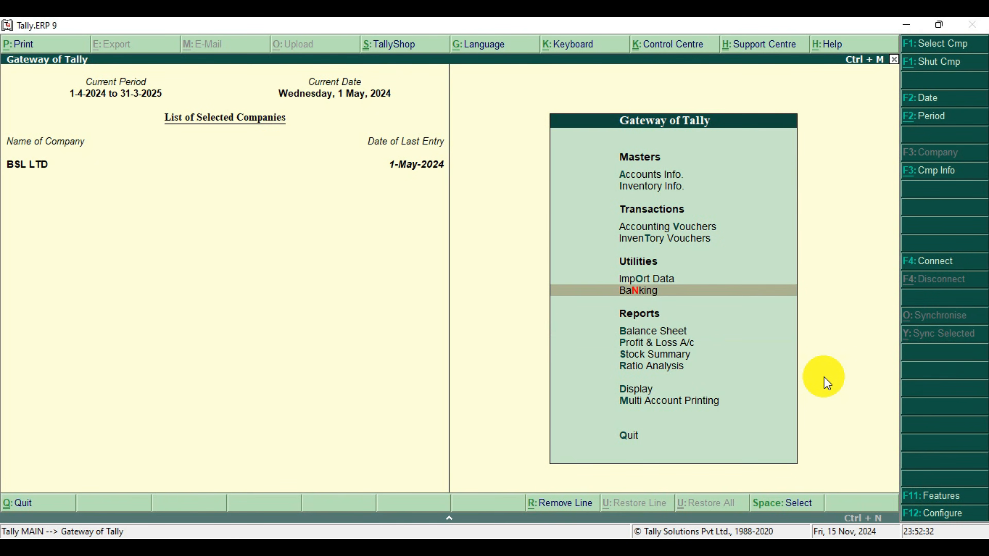
{"action": "key", "text": "Up"}
{"action": "key", "text": "Up"}
{"action": "key", "text": "Up"}
{"action": "key", "text": "Return"}
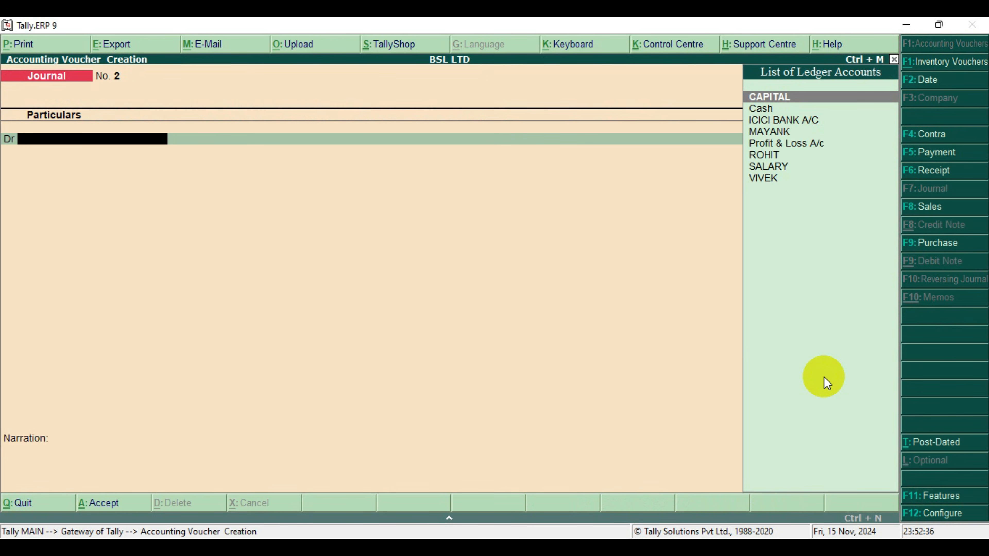
{"action": "left_click", "coordinate": [936, 159]}
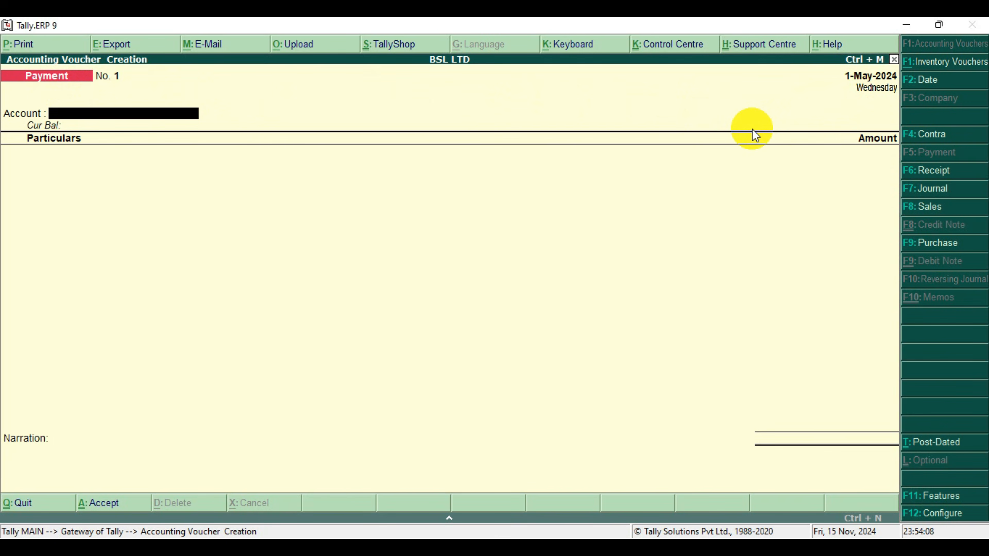
- Date the payment voucher 2-5-2024 and choose ICICI BANK A/C as its paying account
{"action": "key", "text": "F2"}
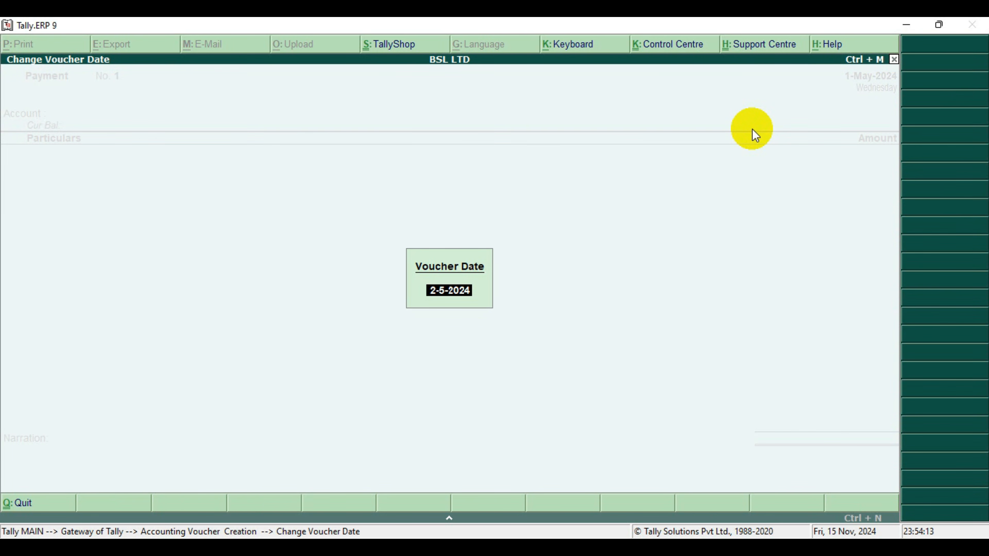
{"action": "key", "text": "Return"}
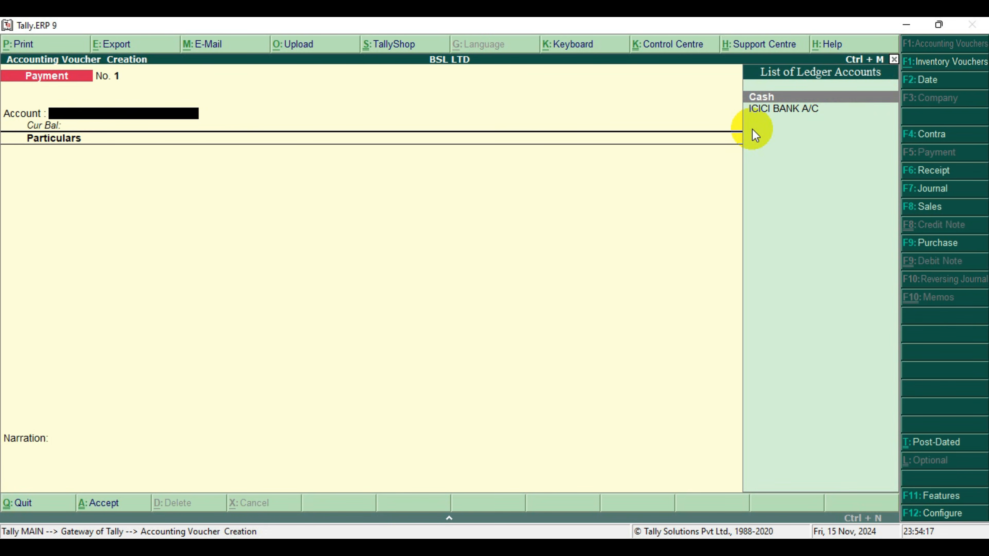
{"action": "key", "text": "Down"}
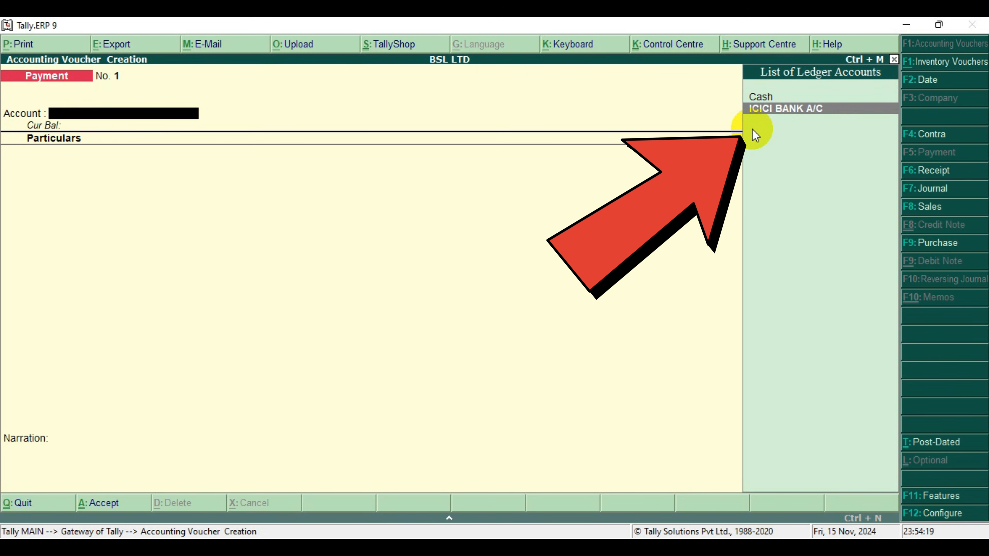
{"action": "key", "text": "Return"}
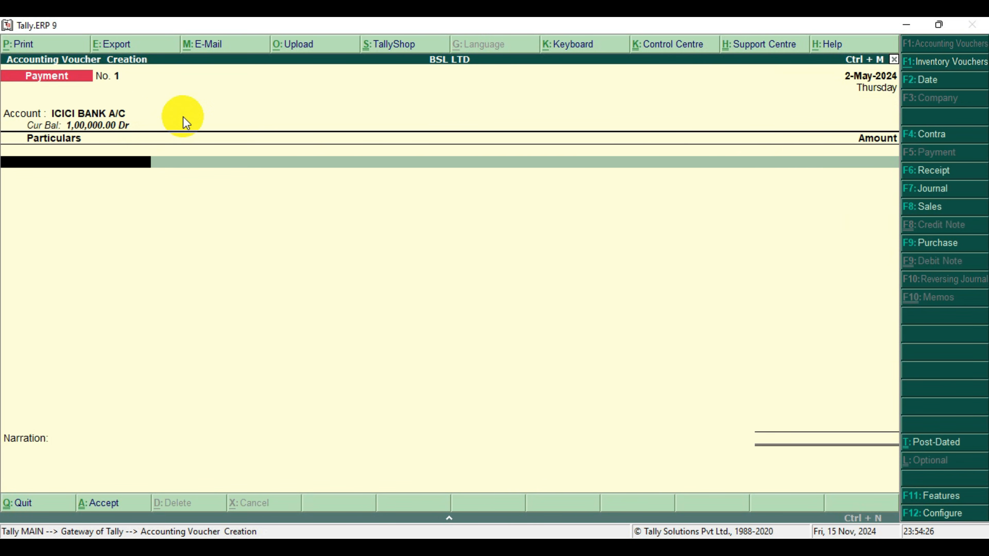
- Add the employee ledger listed directly after CAPITAL to the payment voucher with an amount of 20000
{"action": "key", "text": "space"}
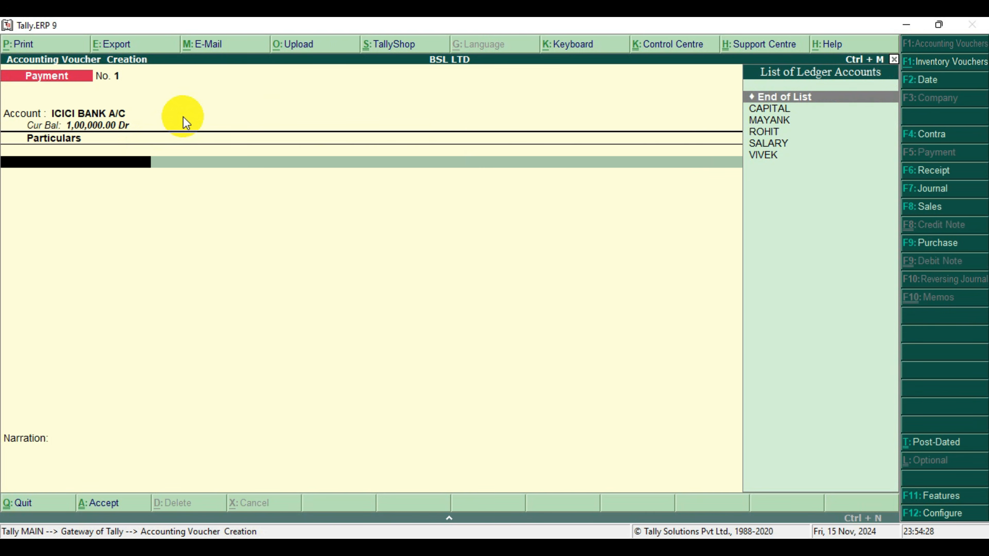
{"action": "key", "text": "Down"}
{"action": "key", "text": "Down"}
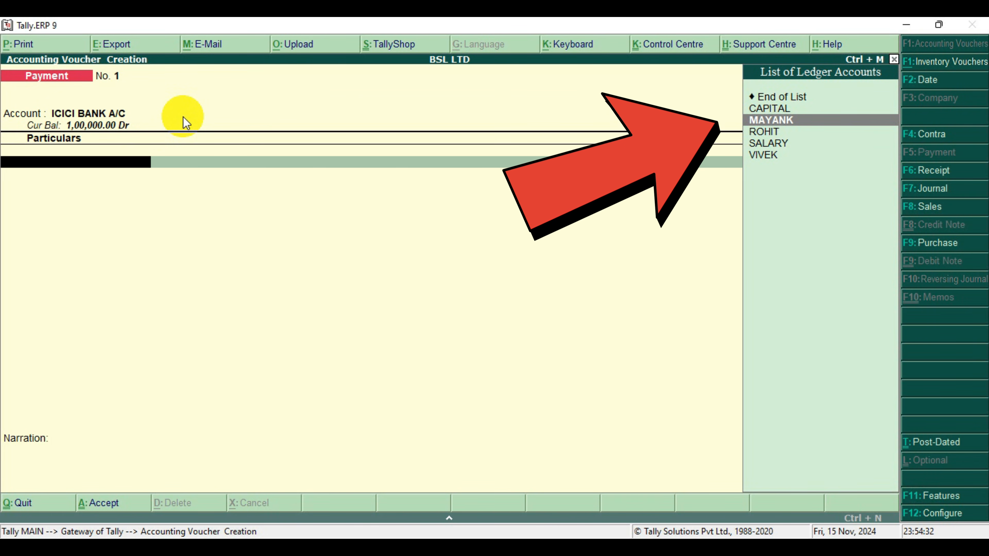
{"action": "key", "text": "Return"}
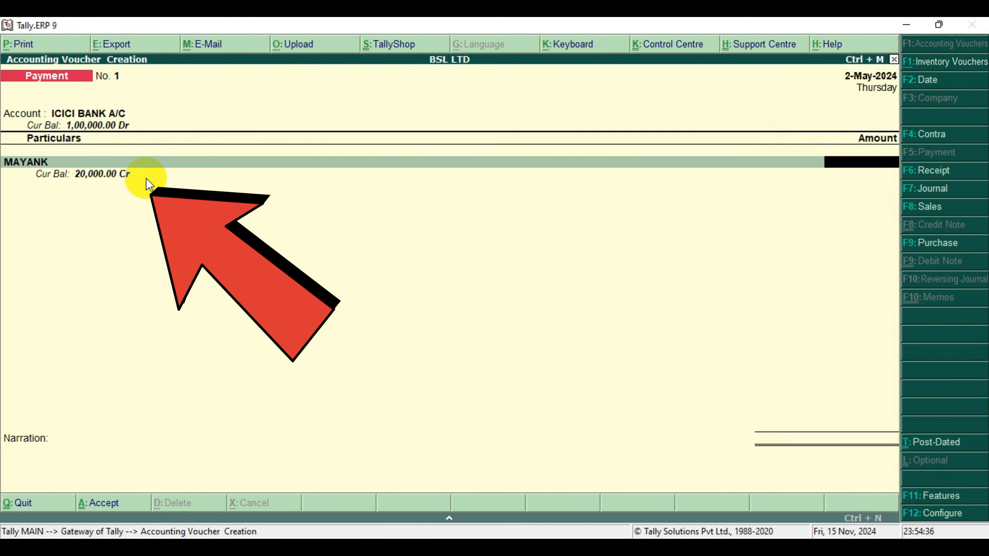
{"action": "type", "text": "20000"}
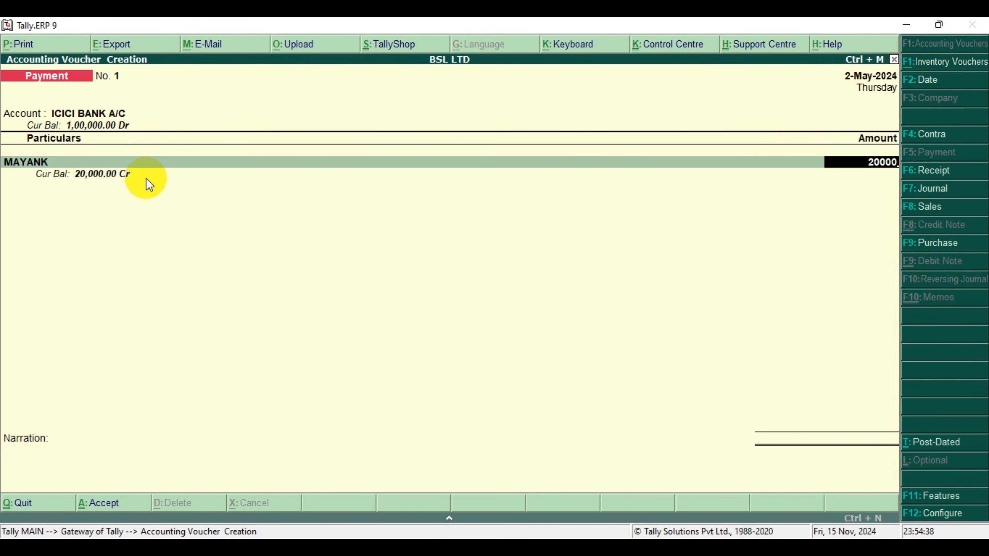
{"action": "key", "text": "Return"}
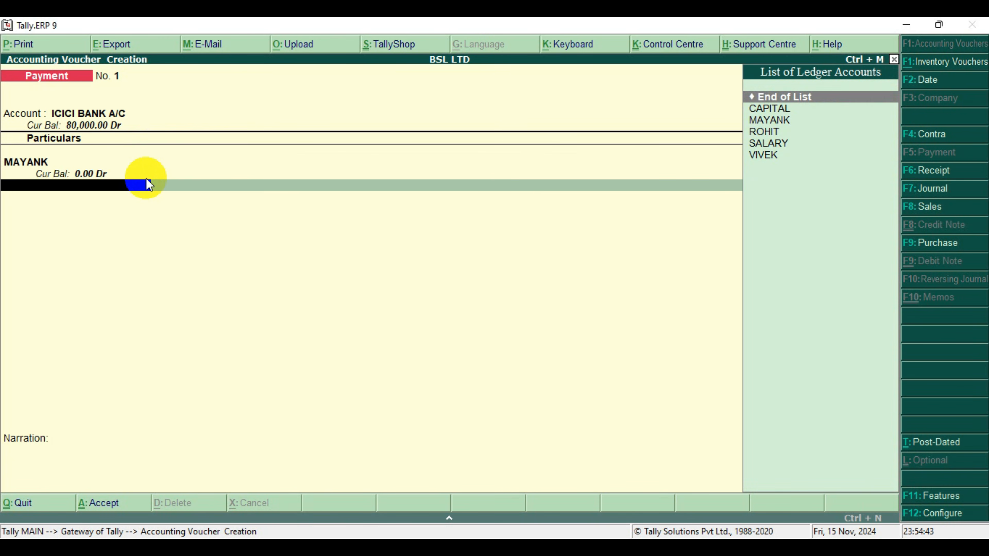
- Add the employee ledger listed directly before SALARY to the payment voucher with an amount of 15000
{"action": "key", "text": "Down"}
{"action": "key", "text": "Down"}
{"action": "key", "text": "Down"}
{"action": "key", "text": "Return"}
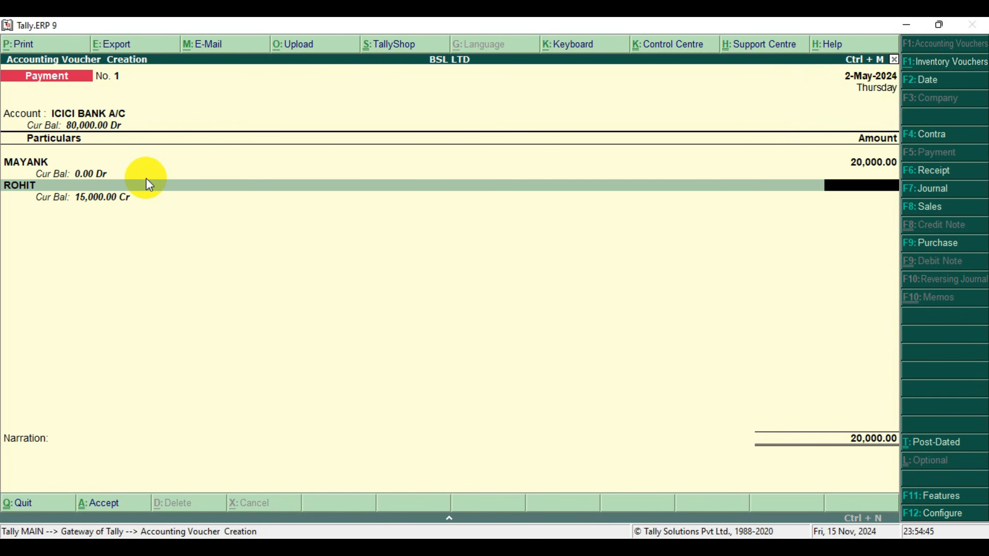
{"action": "type", "text": "15000"}
{"action": "key", "text": "Return"}
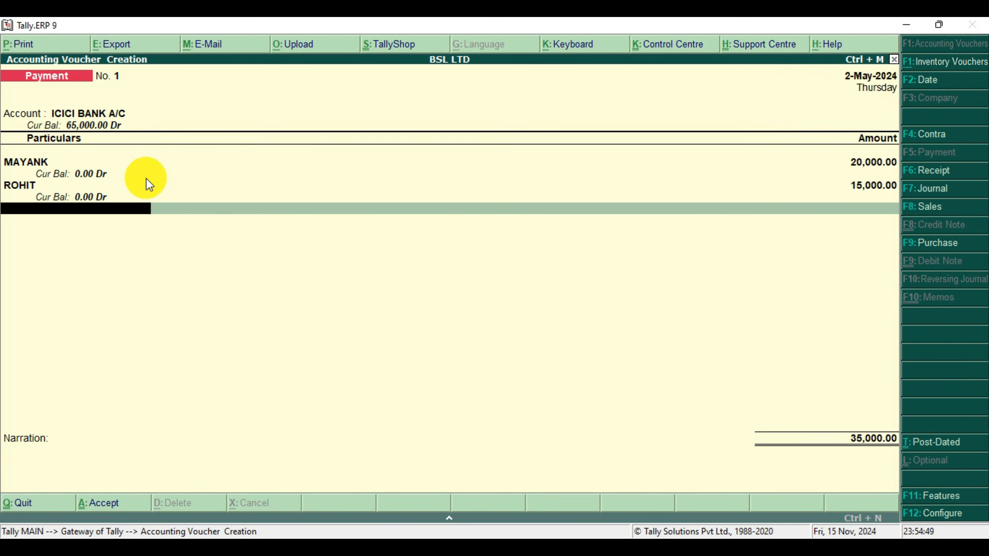
- Add the employee ledger listed after SALARY to the payment voucher with an amount of 15000
{"action": "key", "text": "Down"}
{"action": "key", "text": "Down"}
{"action": "key", "text": "Down"}
{"action": "key", "text": "Down"}
{"action": "key", "text": "Down"}
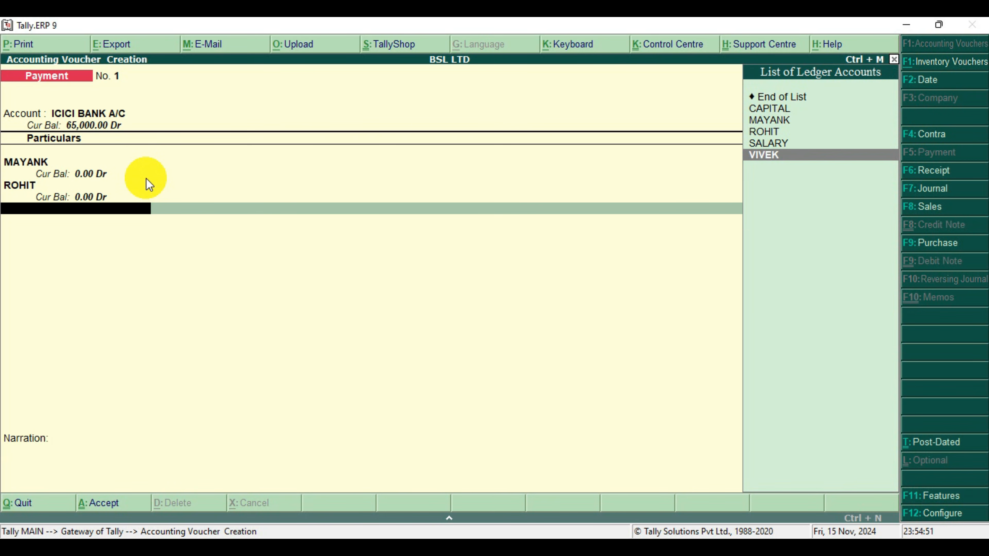
{"action": "key", "text": "Return"}
{"action": "type", "text": "15"}
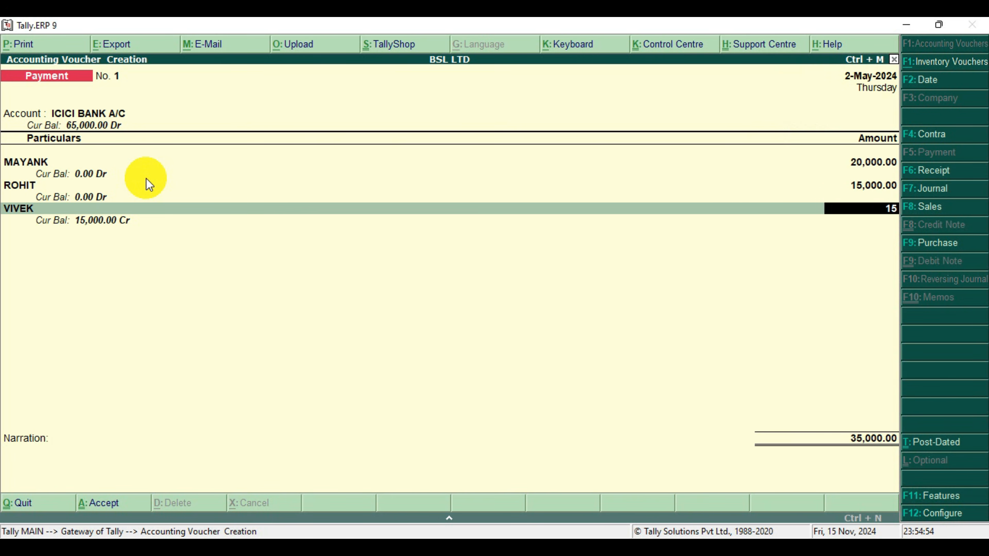
{"action": "type", "text": "000"}
{"action": "key", "text": "Return"}
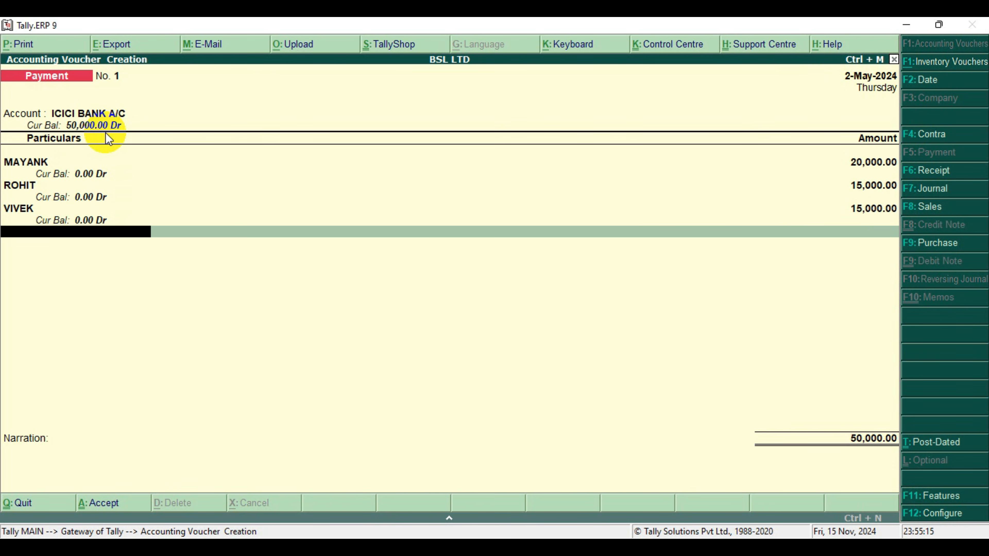
- End the particulars and accept the ICICI BANK A/C allocation as a Cheque, range Not Applicable, instrument date 2-May-2024
{"action": "key", "text": "Return"}
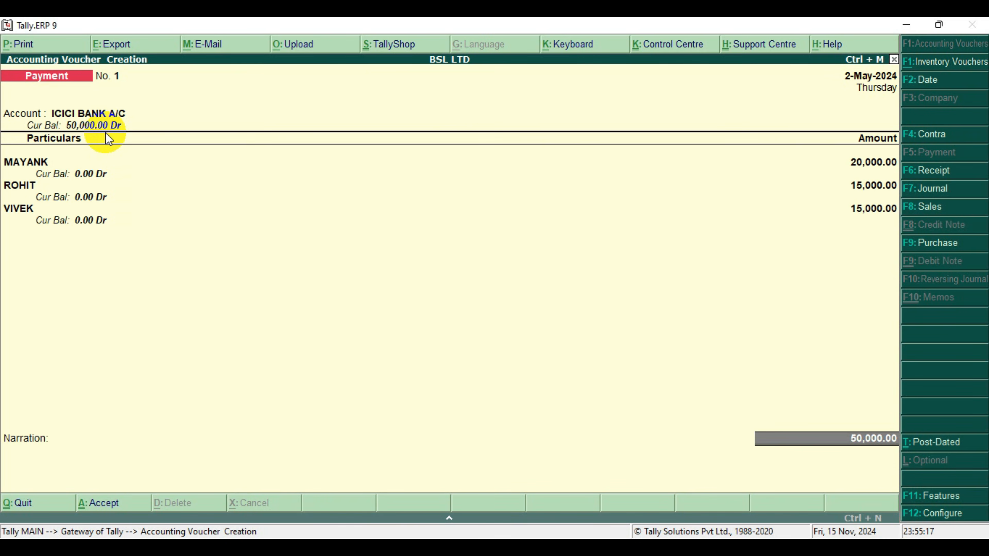
{"action": "key", "text": "Return"}
{"action": "key", "text": "Return"}
{"action": "key", "text": "Return"}
{"action": "key", "text": "Return"}
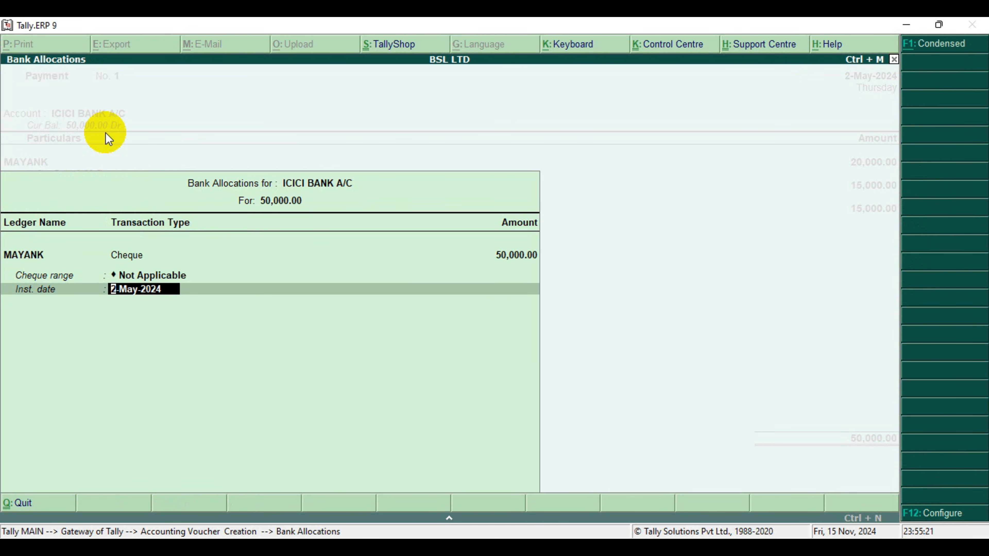
{"action": "key", "text": "Return"}
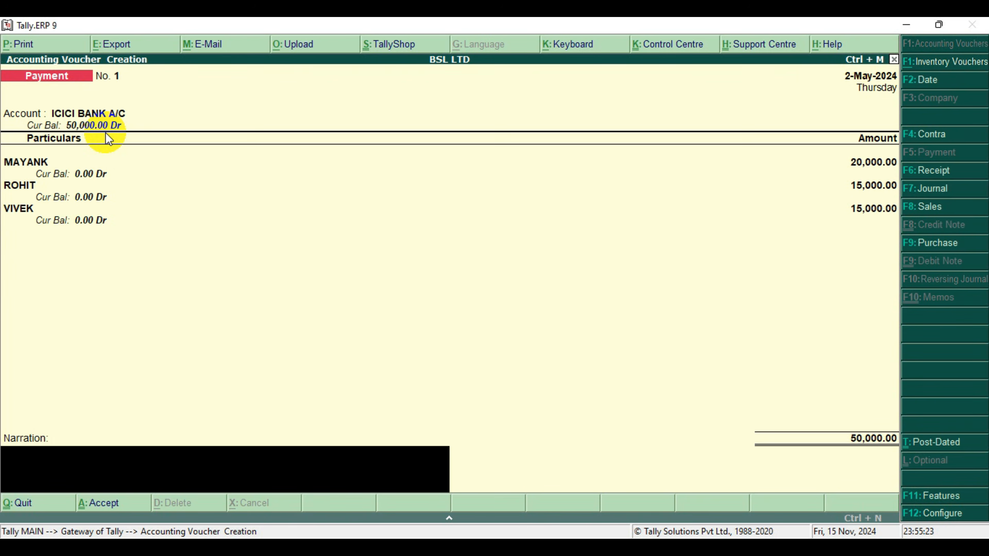
- Enter the narration "SALARY PAID TO EMPLOYEES" and save the payment voucher
{"action": "type", "text": "SALARY PAID TO EMPLOYEES"}
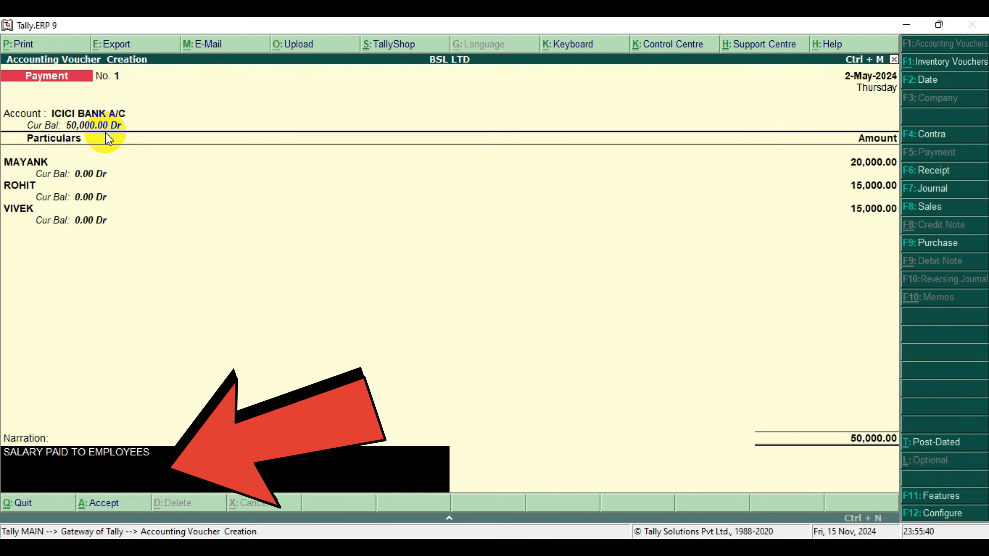
{"action": "key", "text": "Return"}
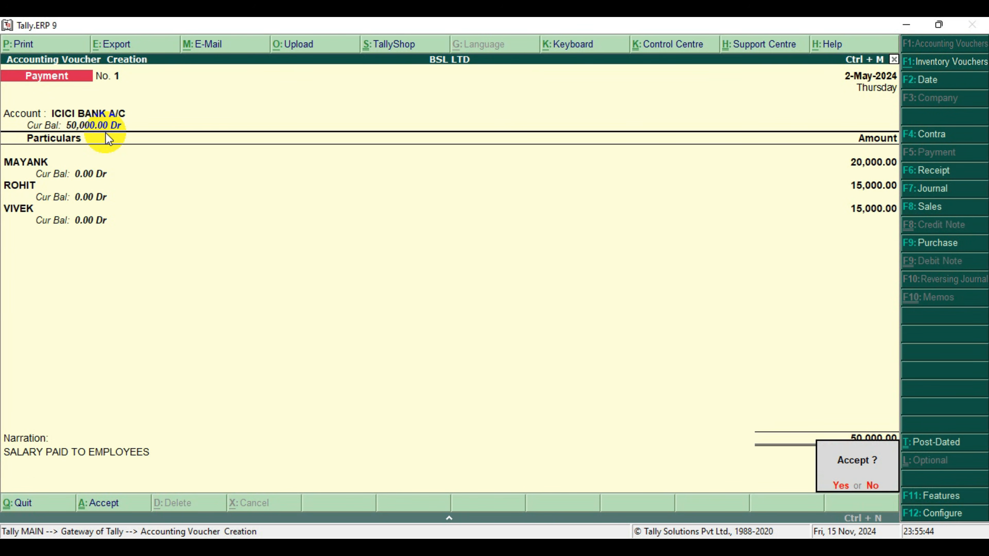
{"action": "key", "text": "Return"}
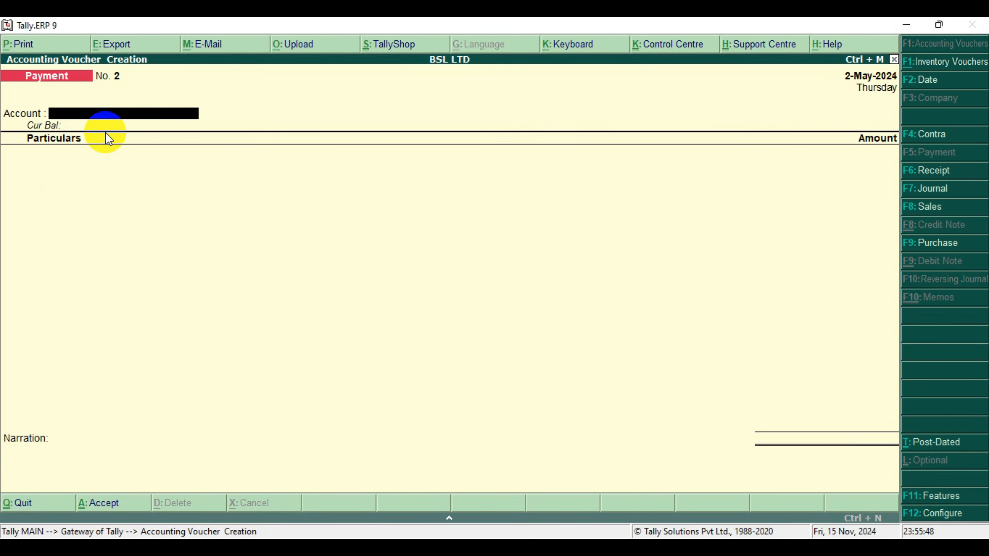
- Leave voucher entry for the Gateway of Tally and open the Balance Sheet
{"action": "key", "text": "Escape"}
{"action": "key", "text": "Return"}
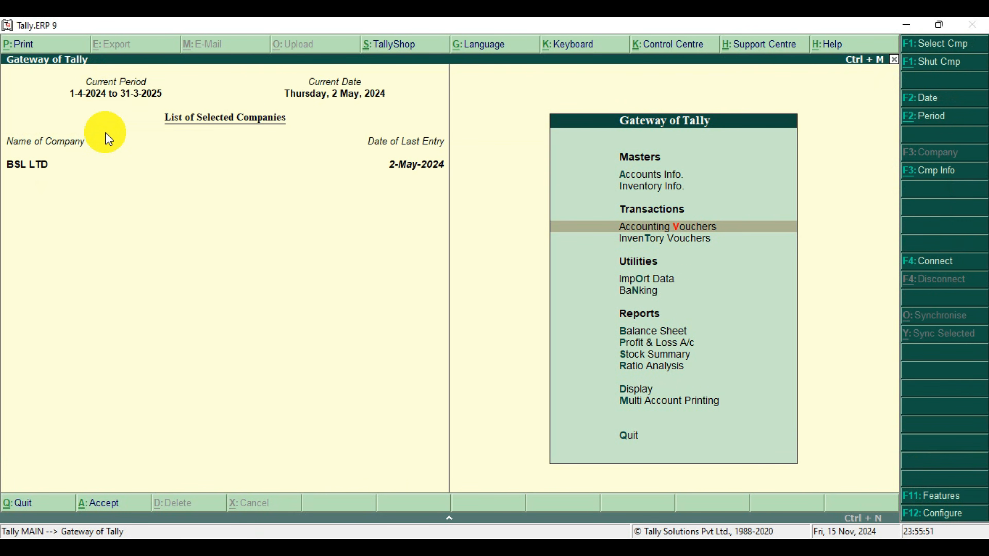
{"action": "key", "text": "Down"}
{"action": "key", "text": "Down"}
{"action": "key", "text": "Down"}
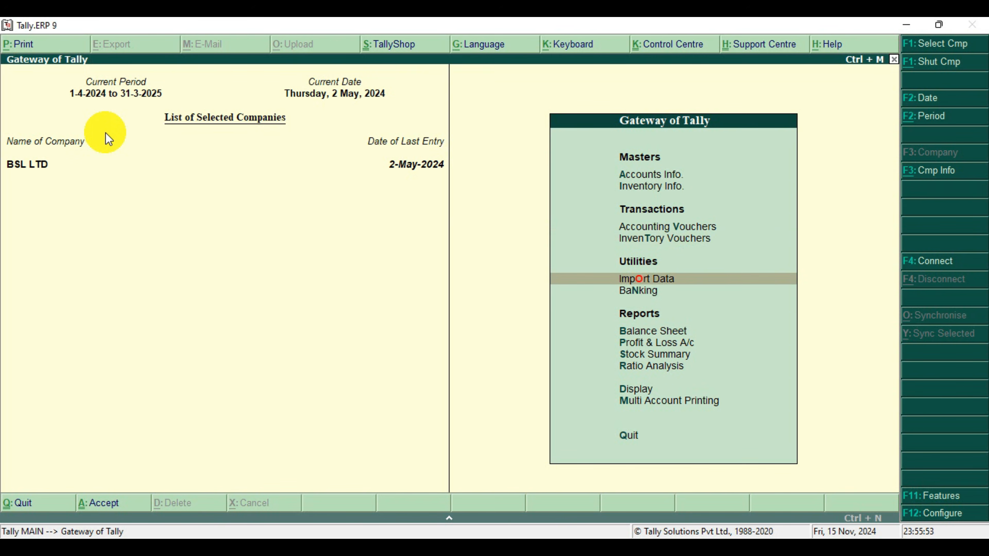
{"action": "key", "text": "Down"}
{"action": "key", "text": "Return"}
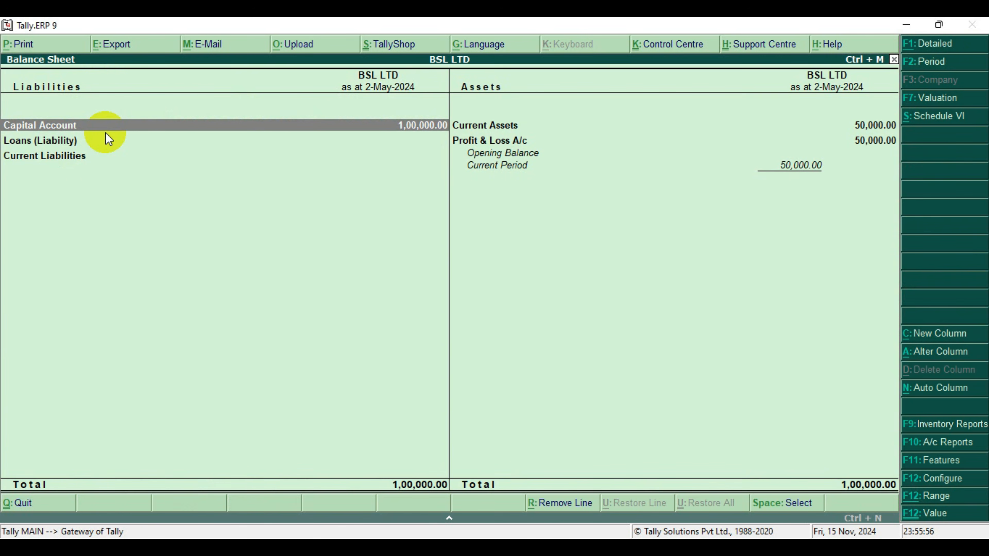
- Examine the Current Liabilities group for outstanding employee balances and return to the Balance Sheet
{"action": "key", "text": "Down"}
{"action": "key", "text": "Down"}
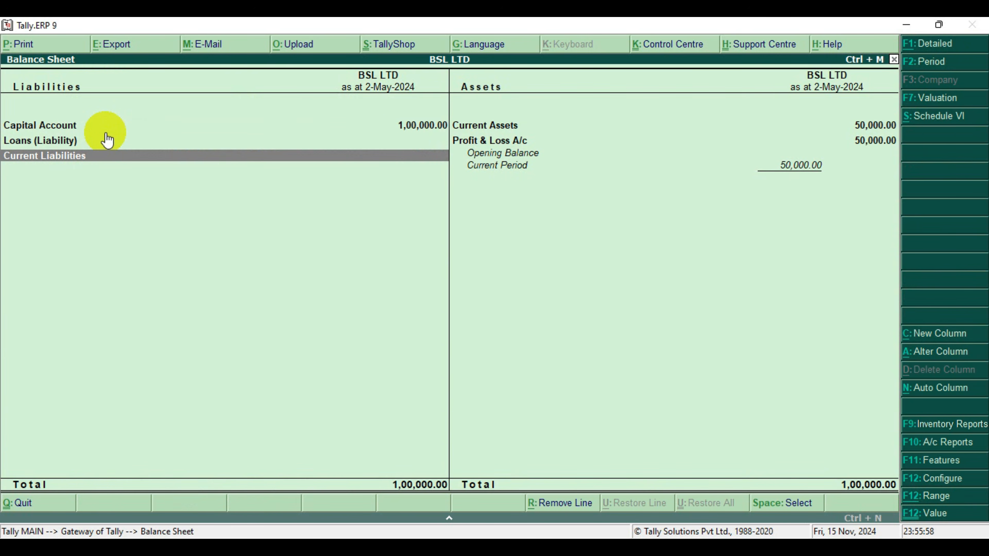
{"action": "key", "text": "Return"}
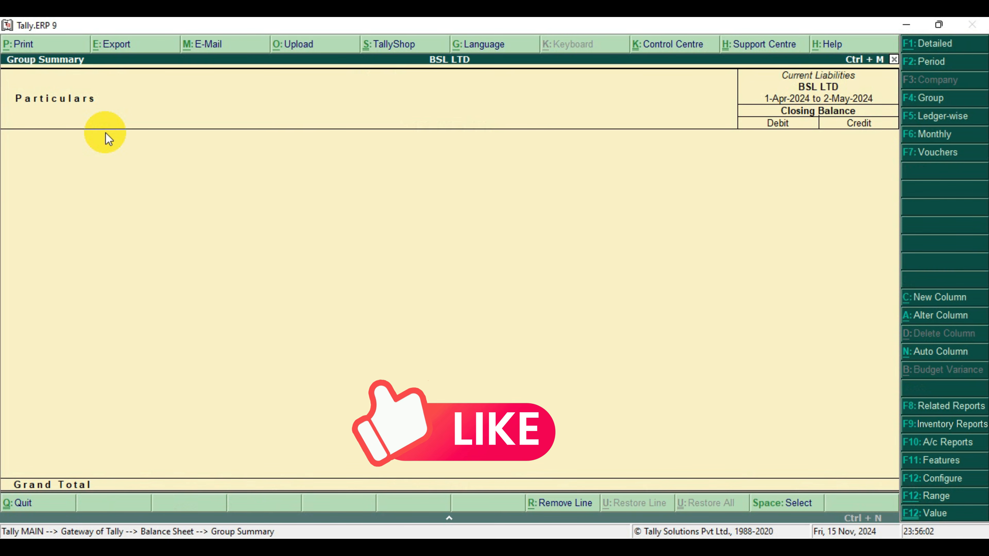
{"action": "key", "text": "Escape"}
- Open the Current Assets group summary from the Balance Sheet to check the Bank Accounts balance
{"action": "key", "text": "Right"}
{"action": "key", "text": "Up"}
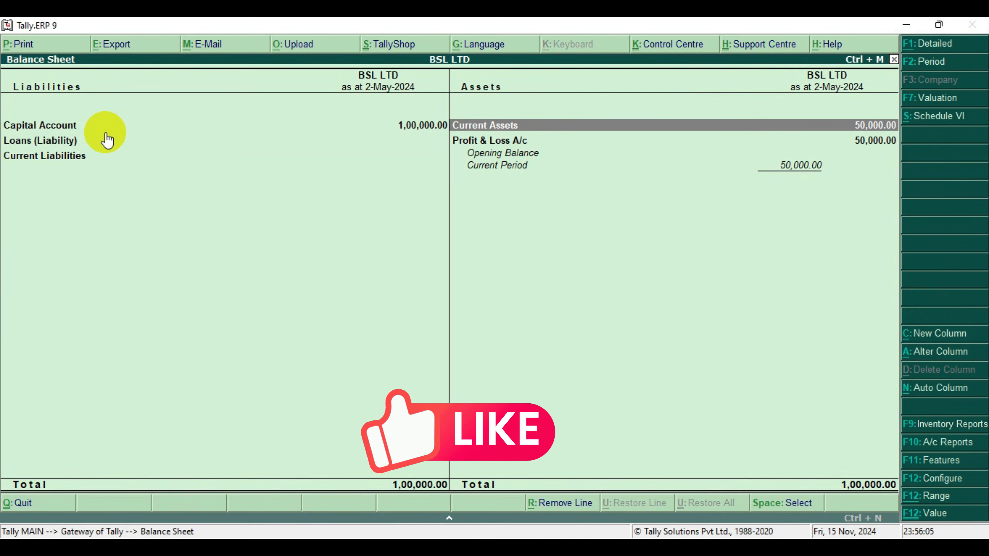
{"action": "key", "text": "Return"}
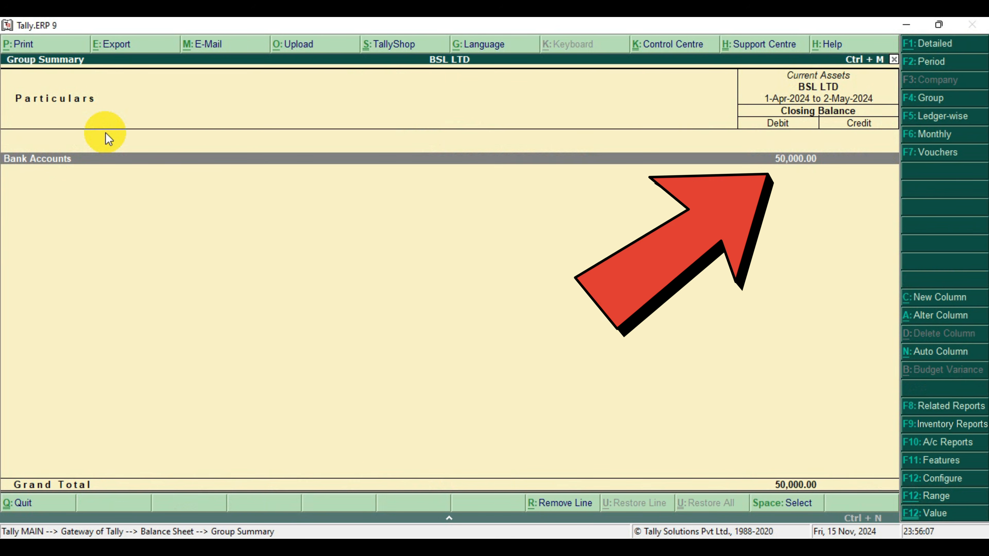